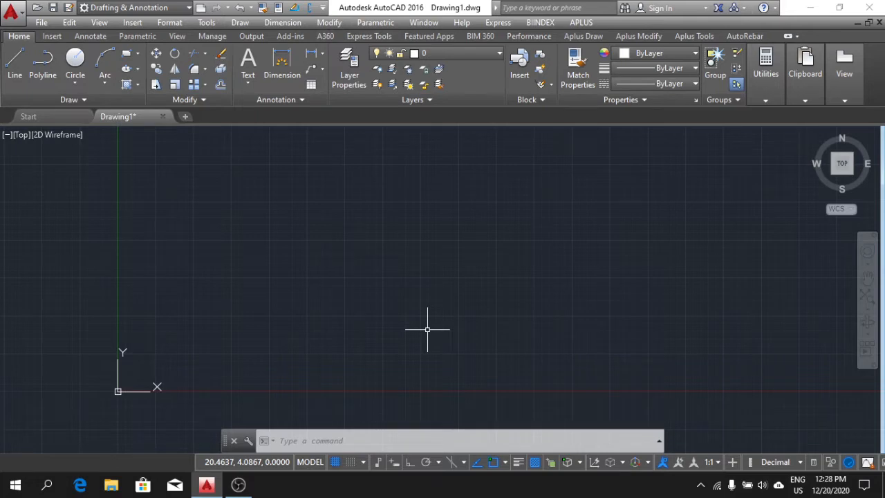
middle_drag(441, 267, 418, 274)
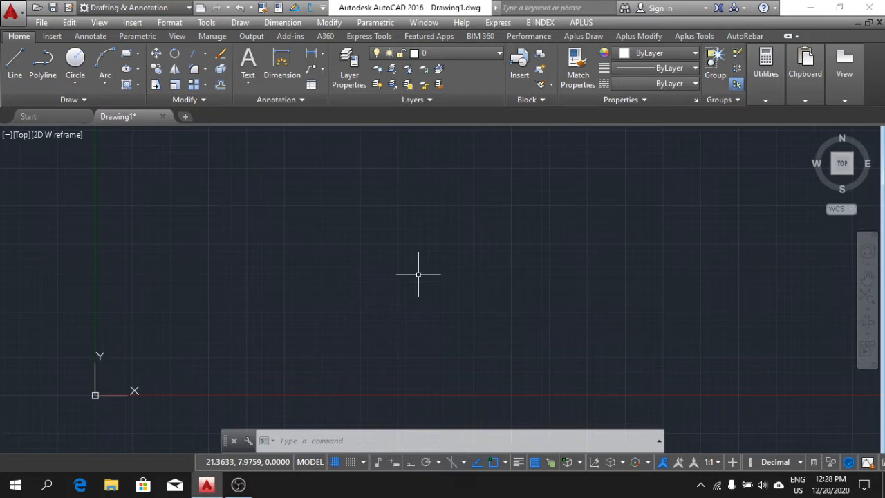
middle_drag(417, 256, 394, 272)
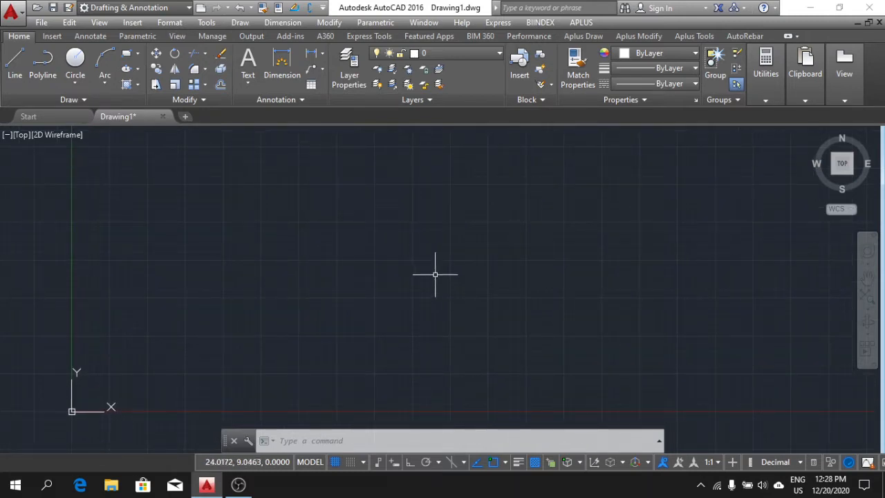
middle_drag(446, 252, 429, 264)
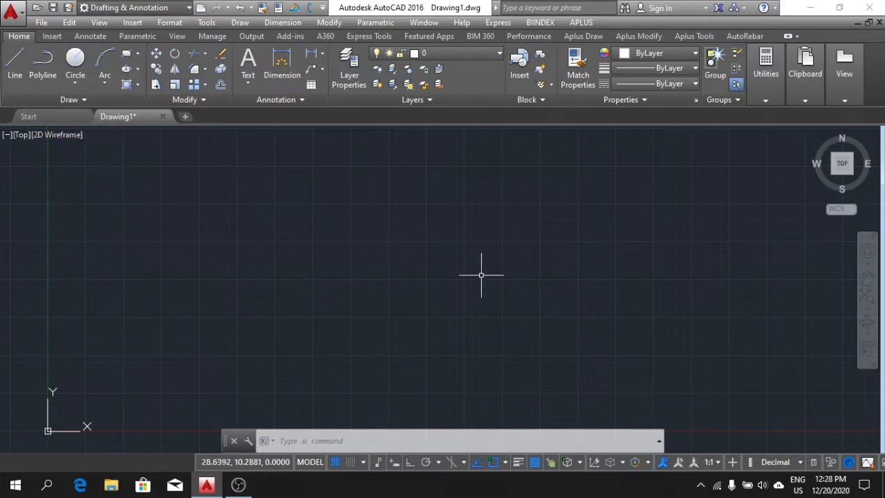
middle_drag(373, 250, 366, 263)
mouse_move(451, 291)
middle_down()
mouse_move(443, 280)
mouse_move(452, 282)
middle_up()
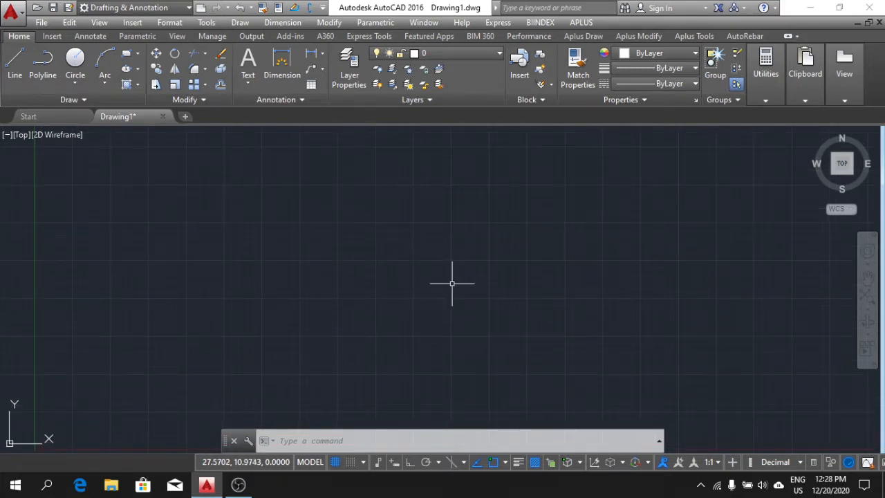
middle_drag(453, 283, 475, 297)
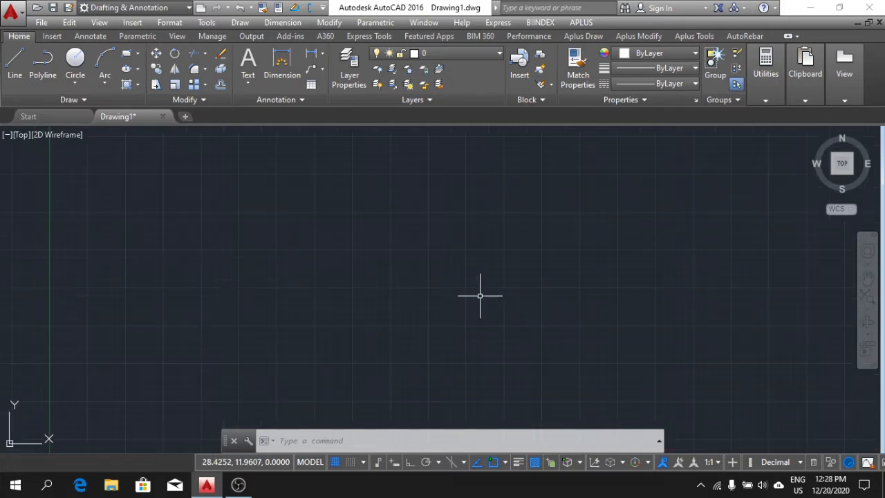
mouse_move(464, 283)
middle_down()
mouse_move(441, 298)
mouse_move(456, 279)
middle_up()
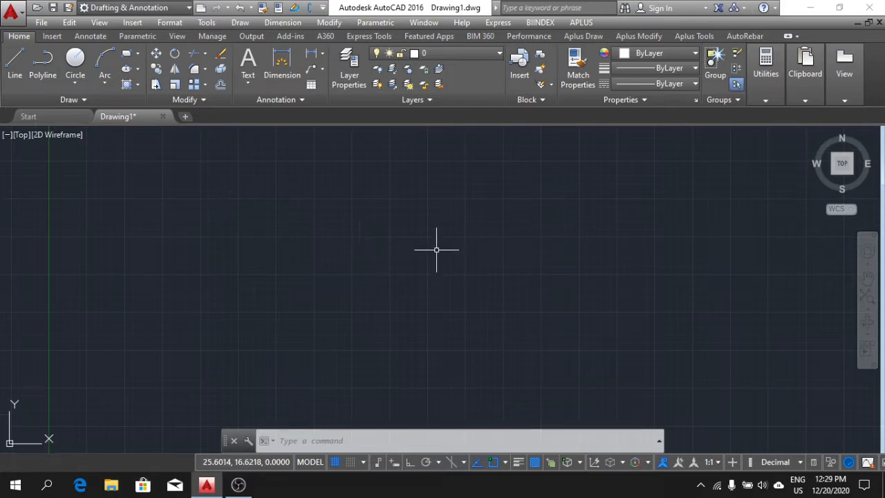
middle_drag(439, 247, 436, 264)
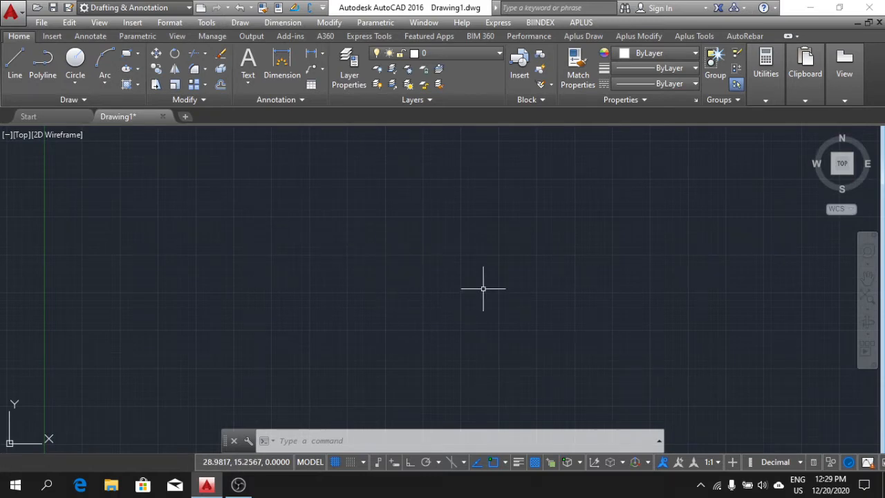
middle_drag(469, 280, 474, 288)
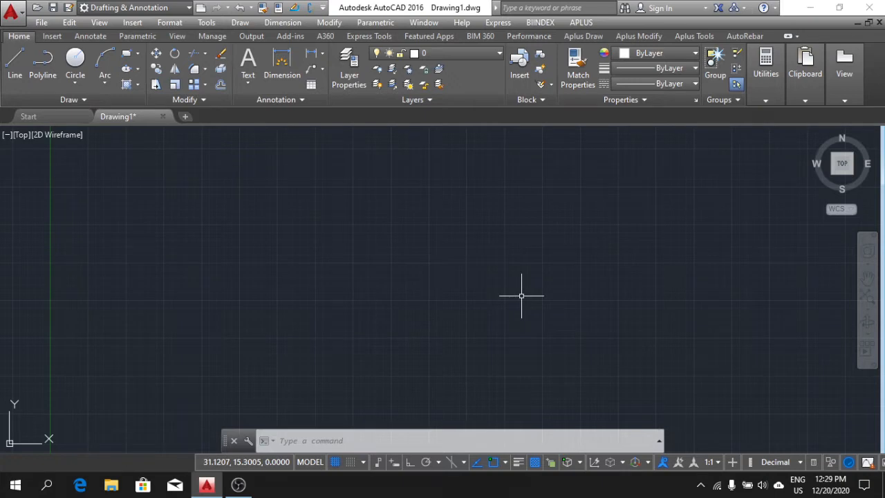
middle_drag(520, 296, 516, 307)
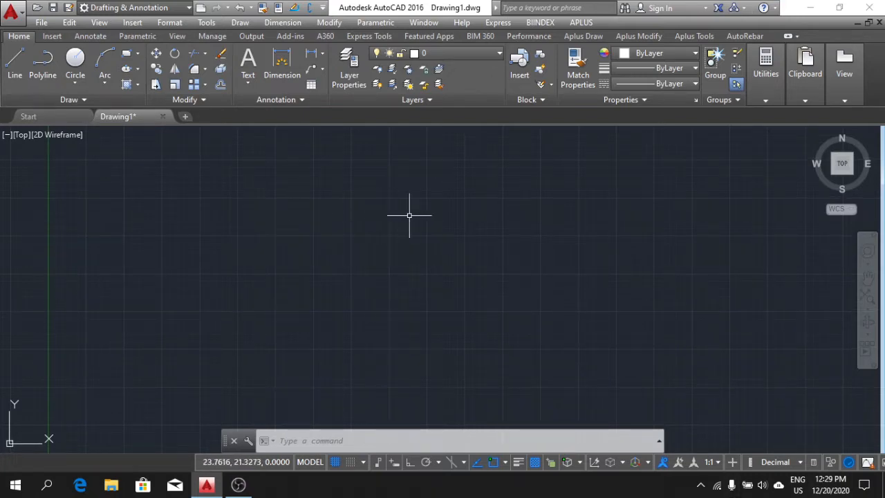
middle_drag(408, 214, 409, 218)
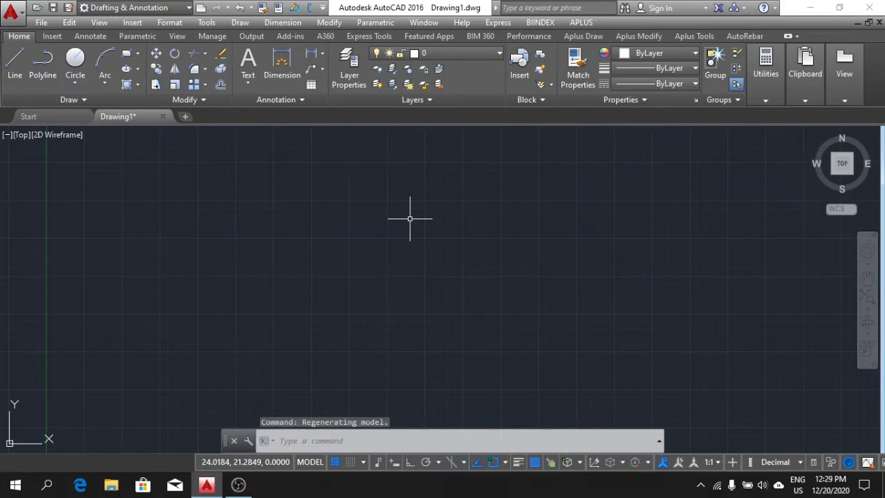
Set the drawing units to Engineering length type with a precision of 0'-0".
text(un)
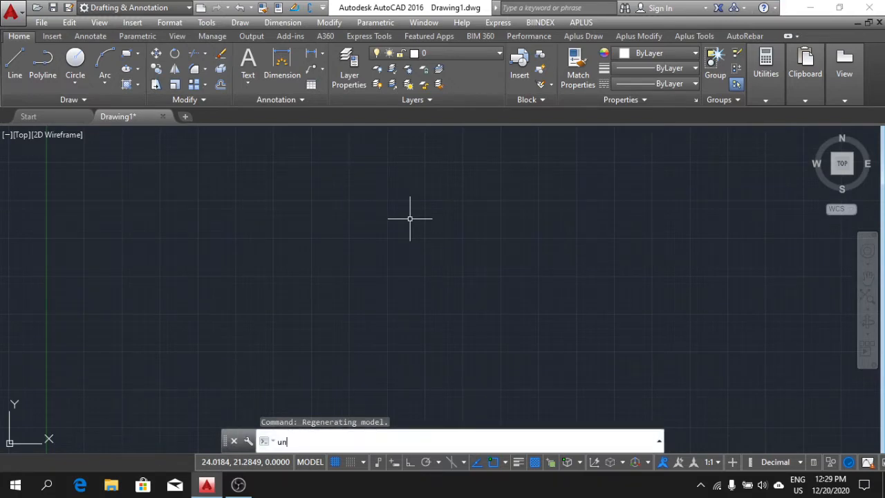
key(Return)
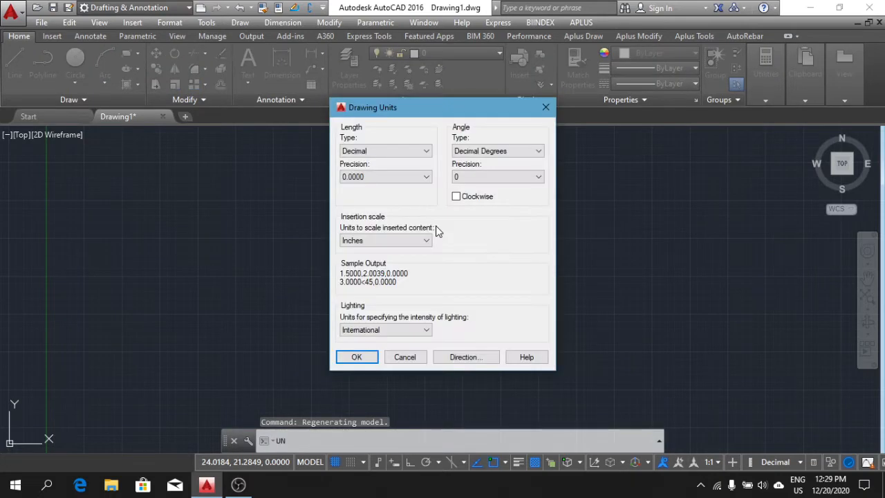
click(420, 150)
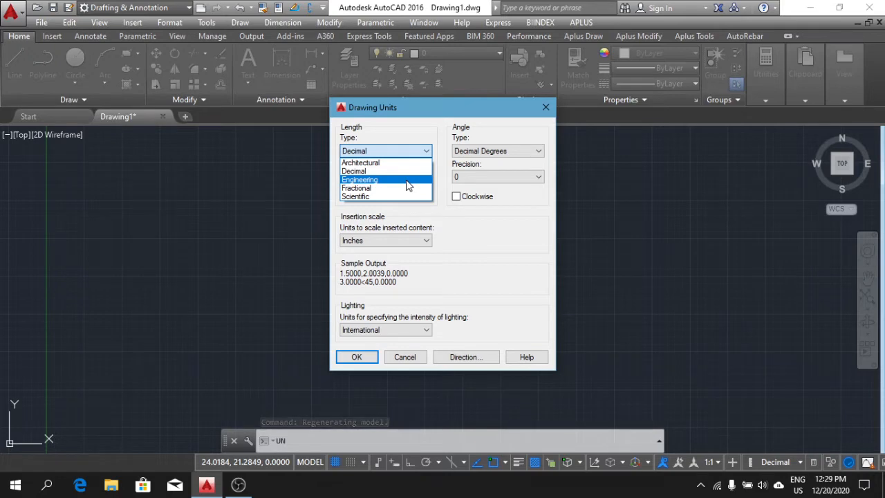
click(408, 181)
click(406, 177)
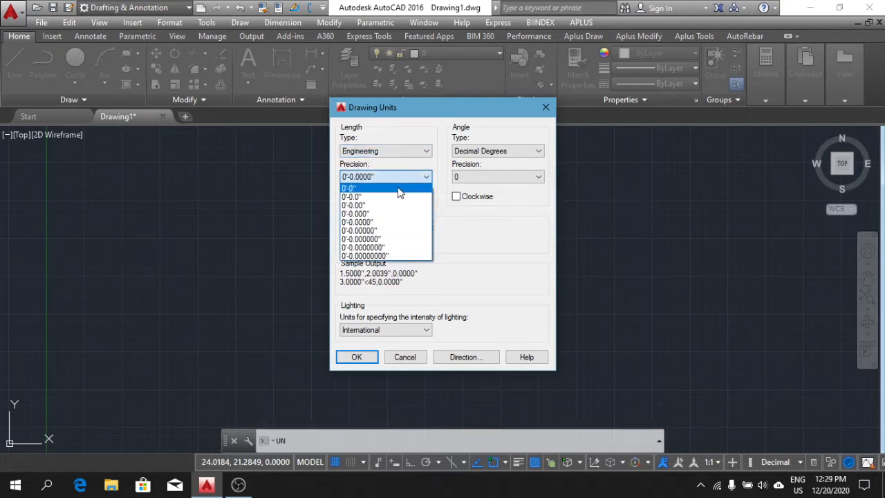
click(398, 188)
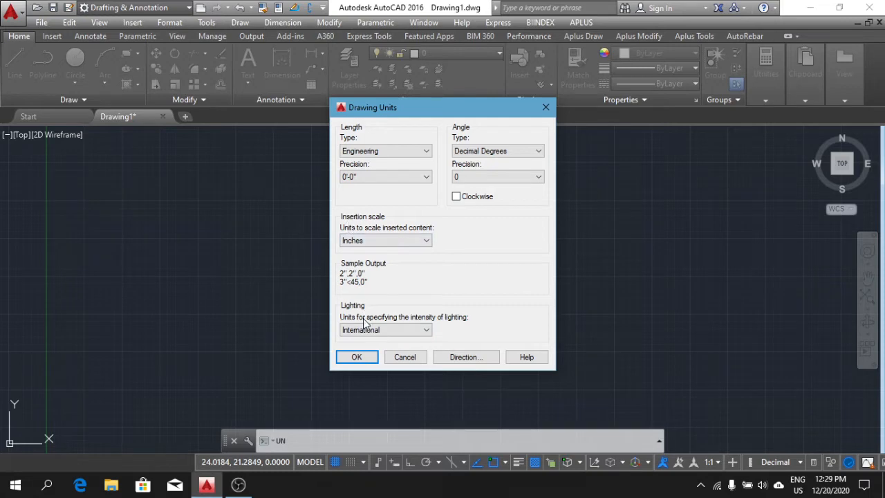
click(357, 357)
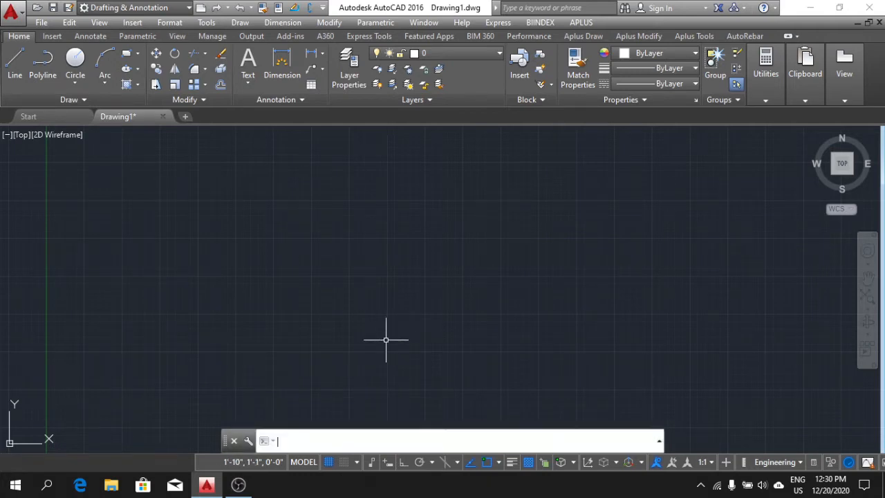
Draw a freehand zigzag of five connected line segments across the empty drawing area.
text(l)
key(Return)
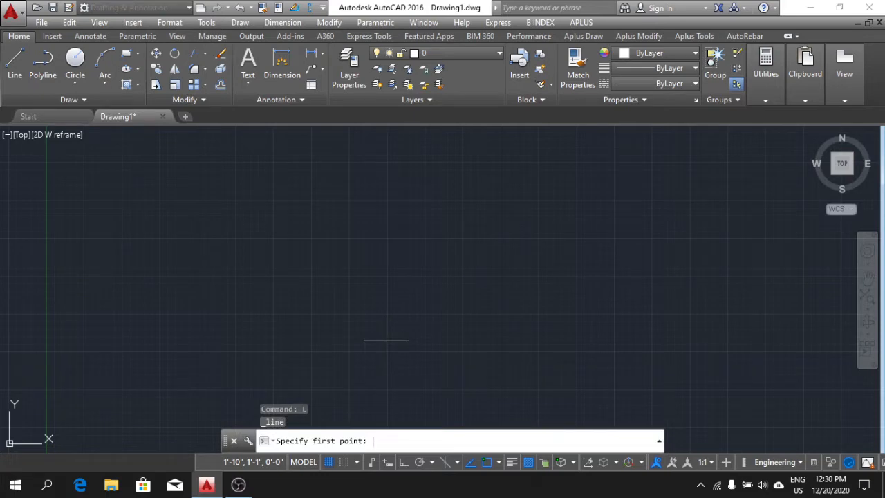
click(92, 238)
click(354, 241)
click(445, 196)
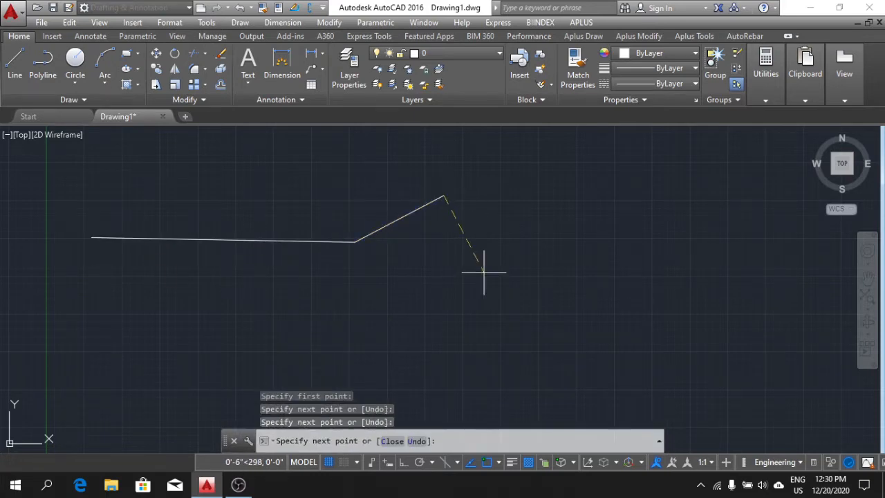
click(484, 272)
click(581, 247)
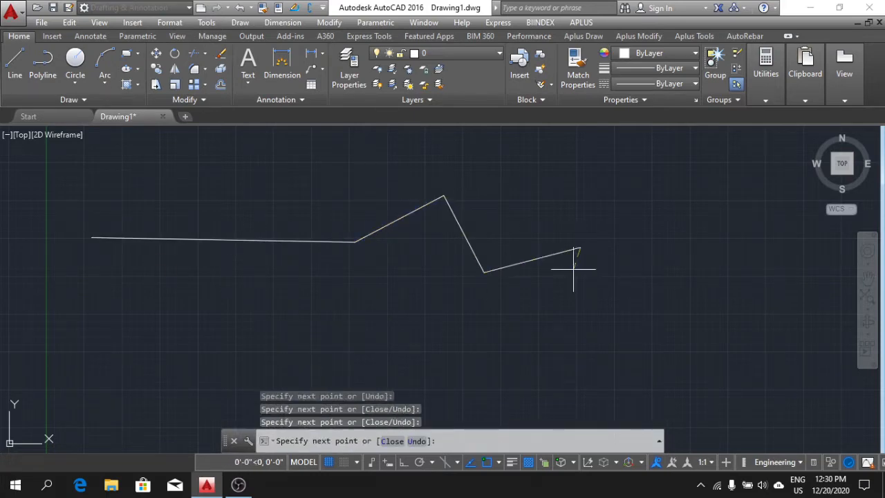
click(608, 298)
key(Escape)
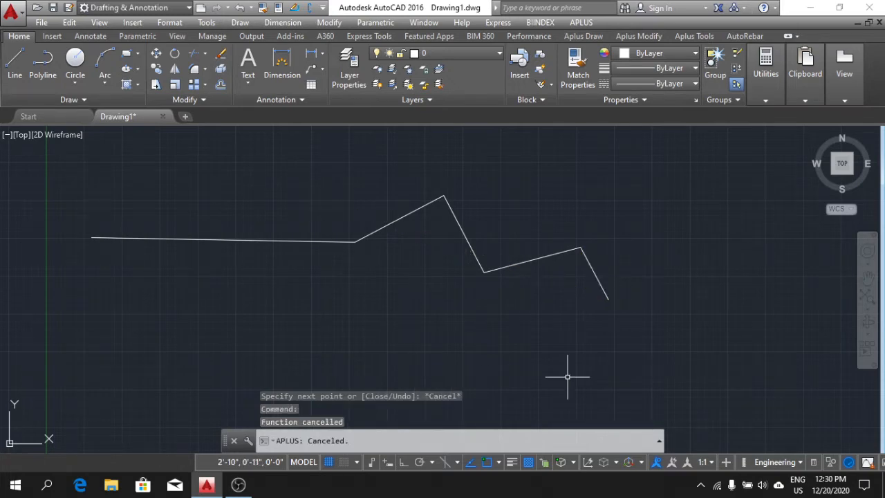
Delete all segments of the zigzag line.
click(569, 371)
click(268, 199)
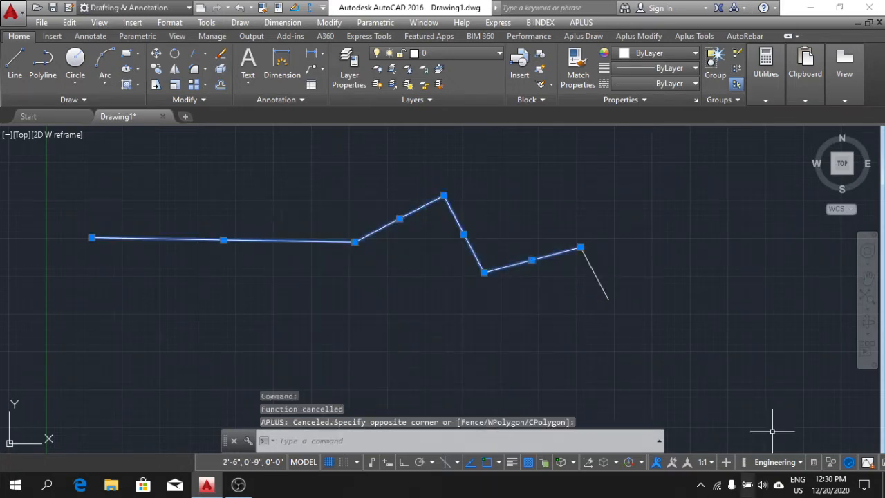
click(741, 360)
click(476, 193)
key(Delete)
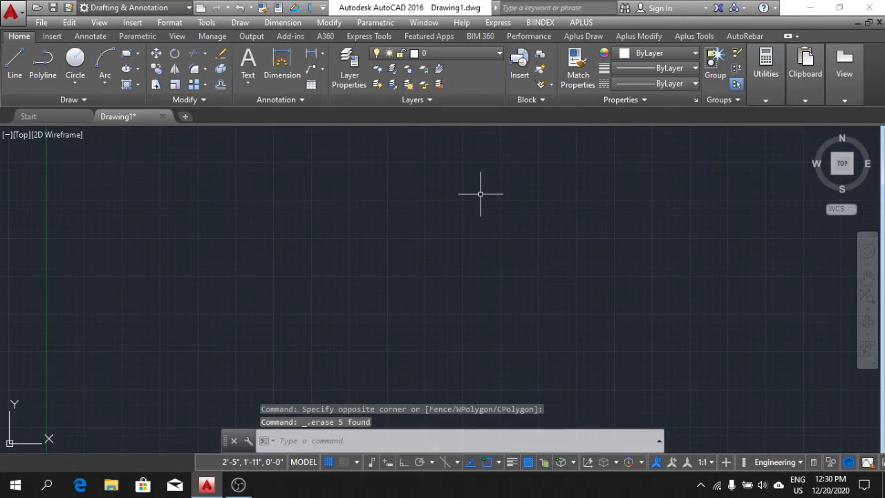
Start a new line in the empty drawing area and, with Ortho mode on, draw its first segment horizontally to the right.
click(13, 60)
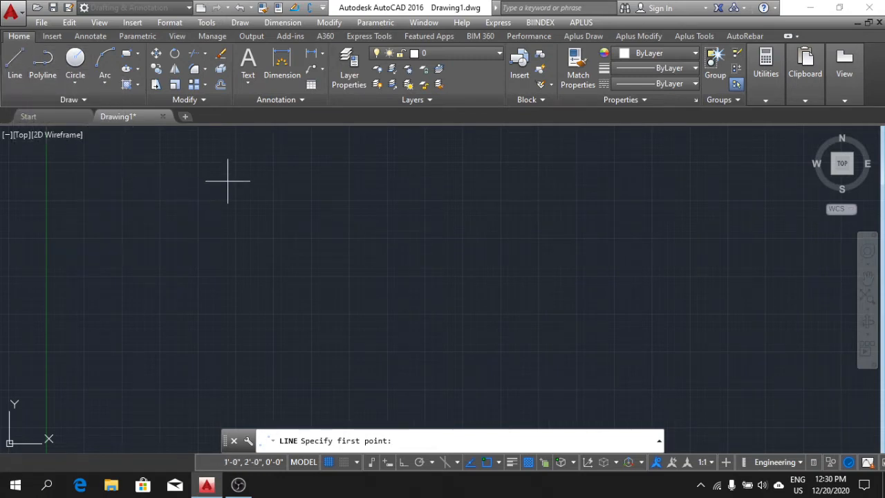
click(242, 227)
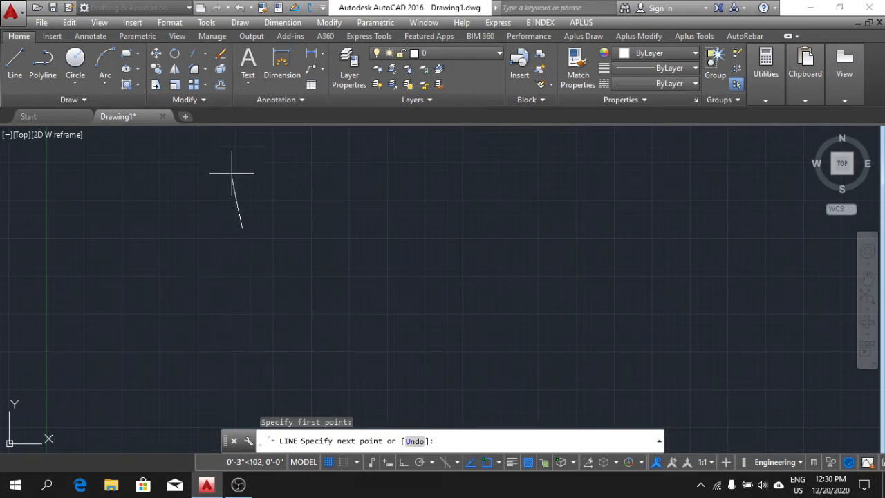
middle_drag(256, 134, 282, 274)
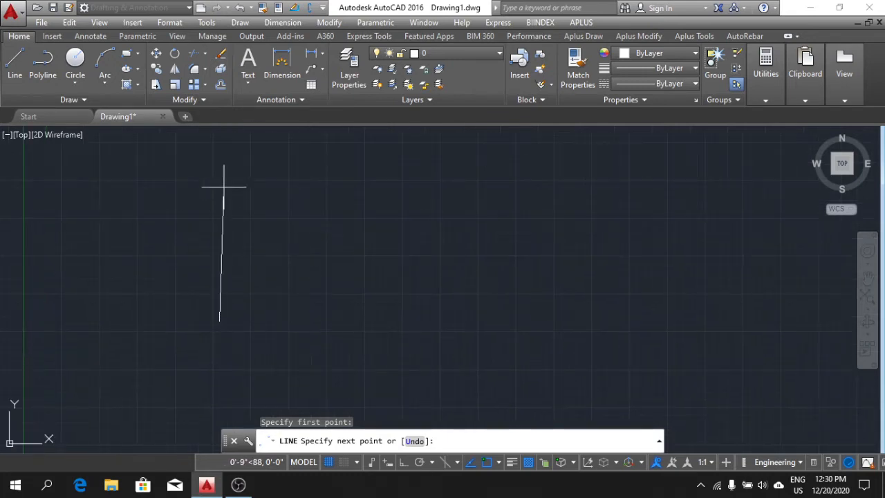
middle_drag(429, 321, 439, 291)
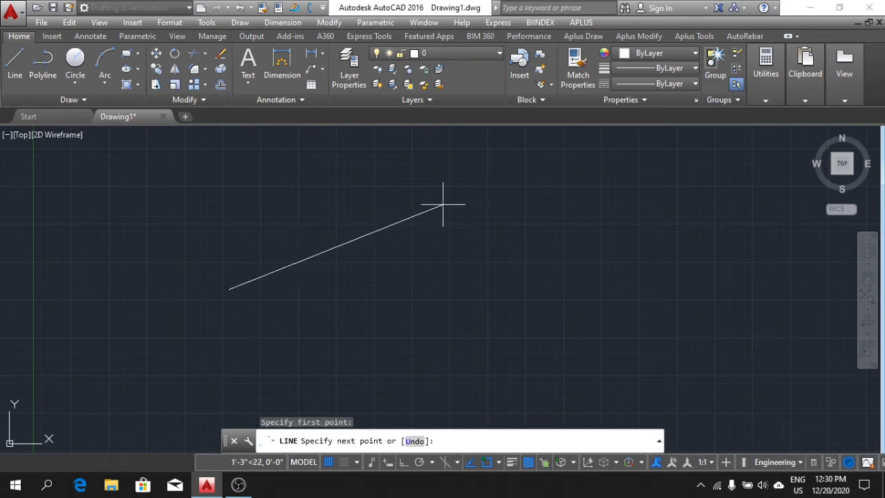
click(405, 462)
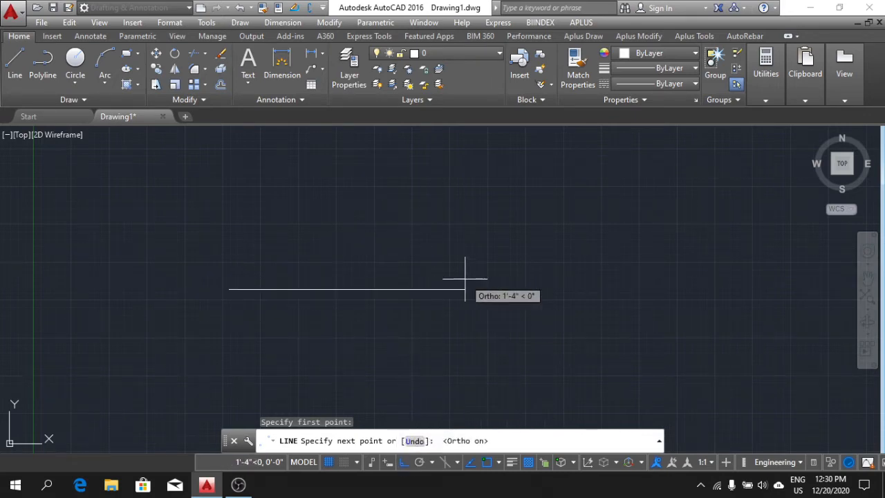
click(434, 290)
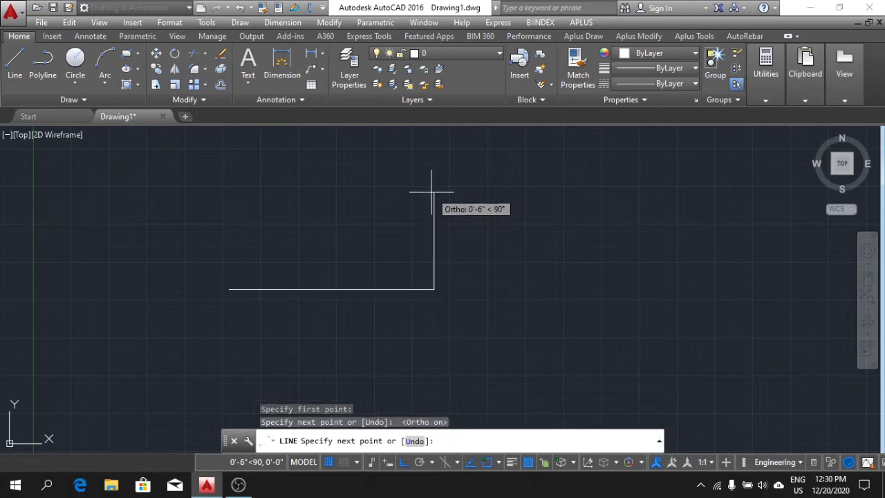
Continue the line orthogonally: up about 6", right, up about 3", right, down about 5", and back left.
click(435, 193)
click(534, 193)
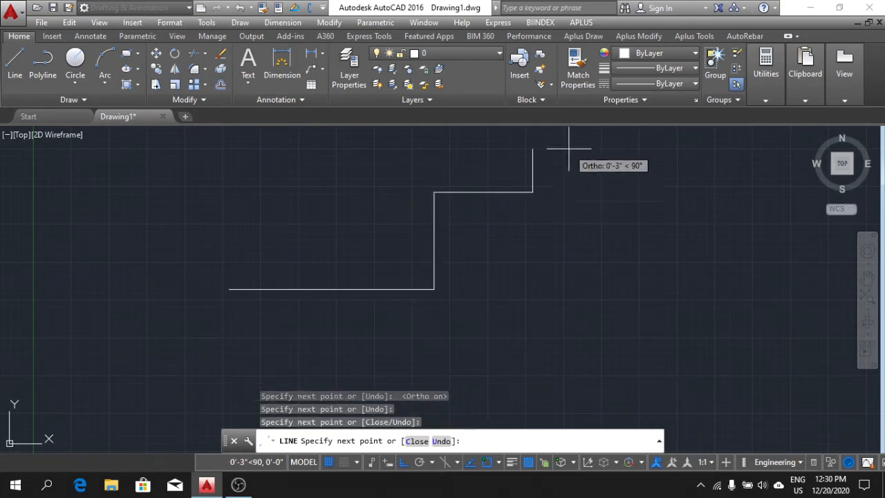
click(571, 149)
click(619, 149)
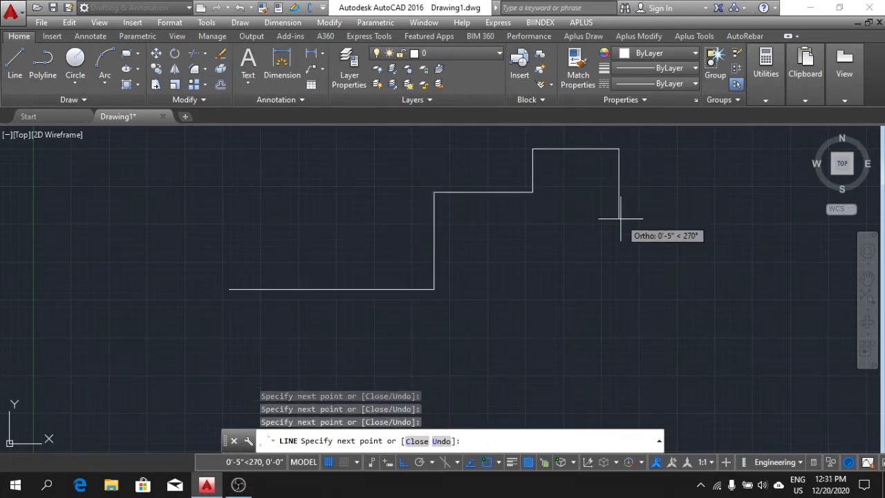
click(619, 218)
click(551, 219)
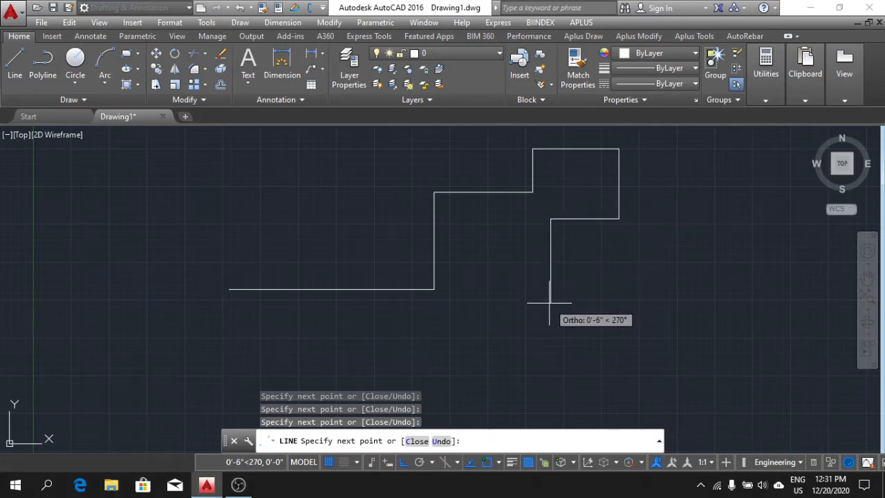
Turn Ortho mode off and continue the line with a freehand zigzag of angled segments running back below the outline's first horizontal segment.
click(404, 462)
click(497, 249)
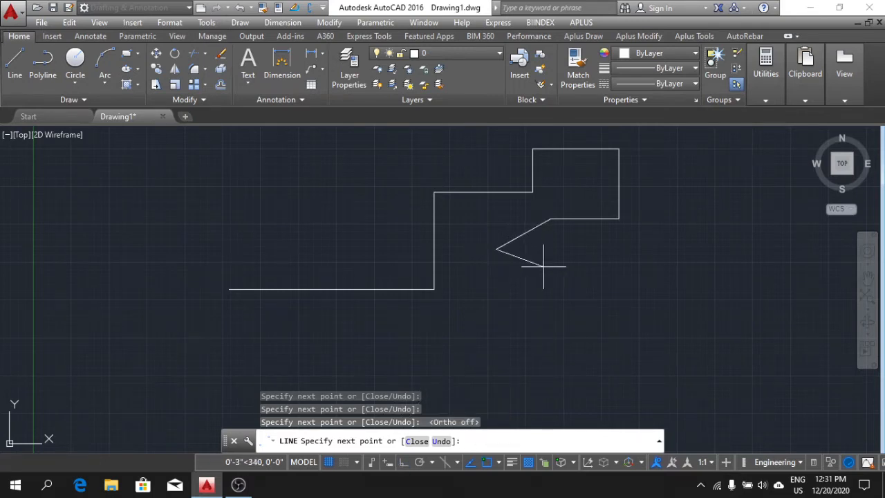
click(565, 259)
click(512, 300)
click(472, 273)
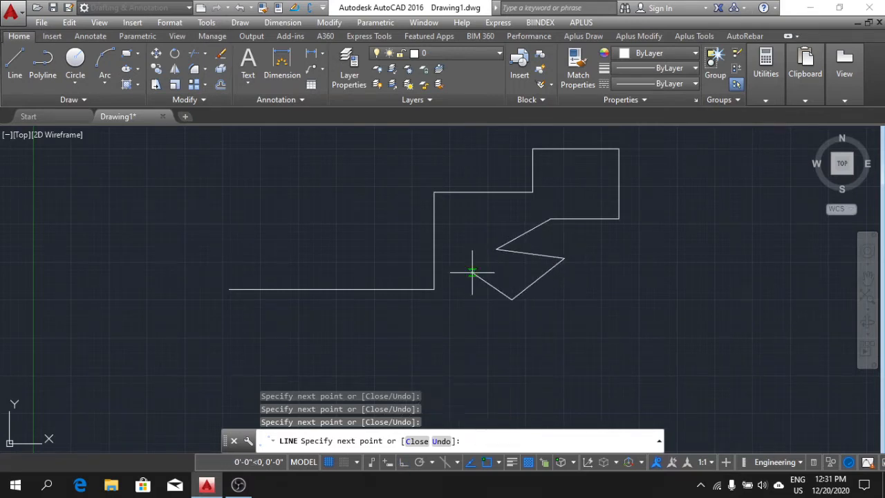
click(461, 318)
click(404, 348)
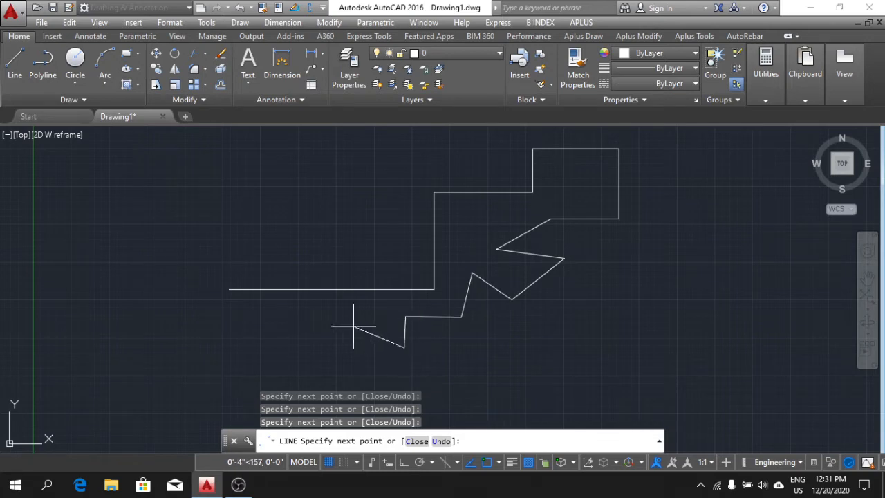
click(354, 328)
click(326, 350)
click(299, 322)
click(258, 317)
click(253, 336)
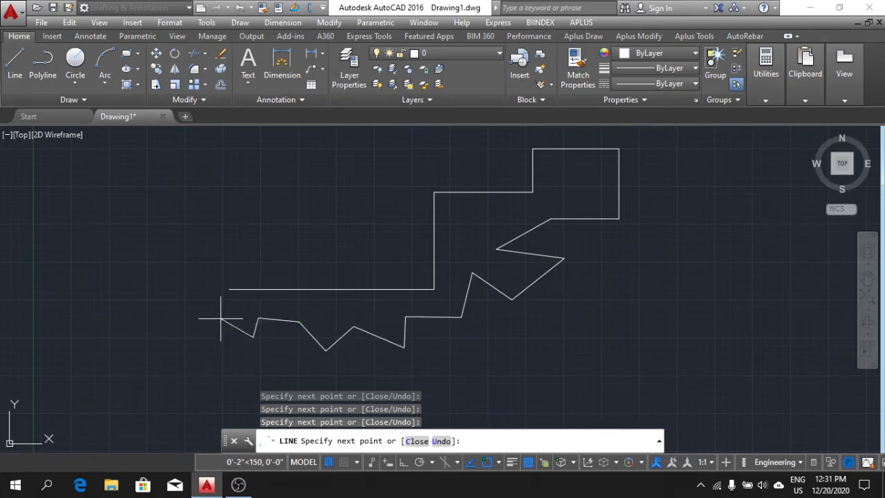
click(177, 298)
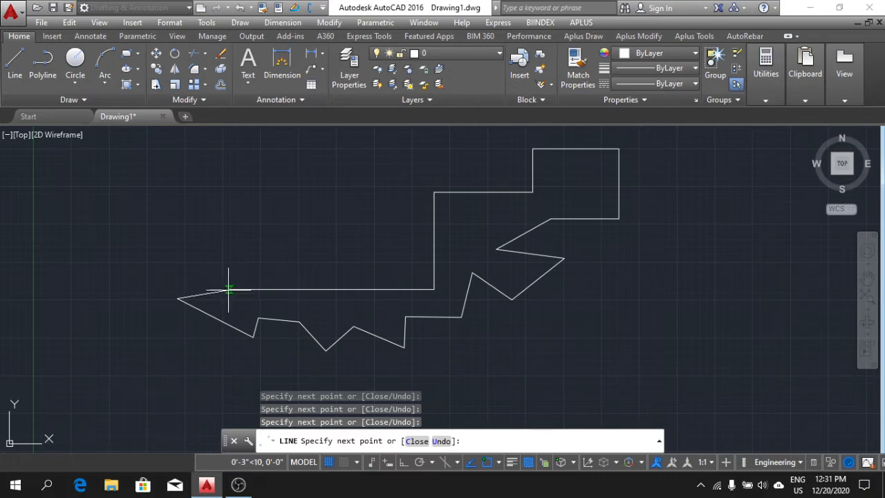
Close the outline back to its starting point with the Line command's Close option.
click(498, 463)
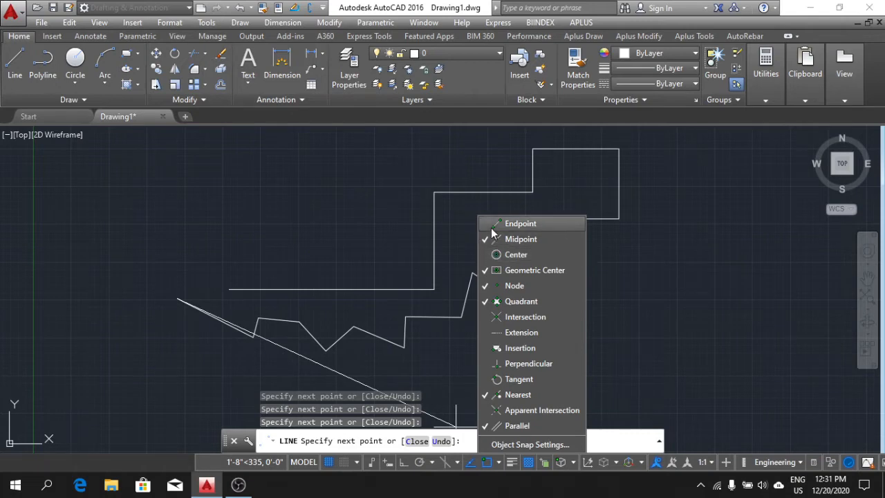
click(232, 208)
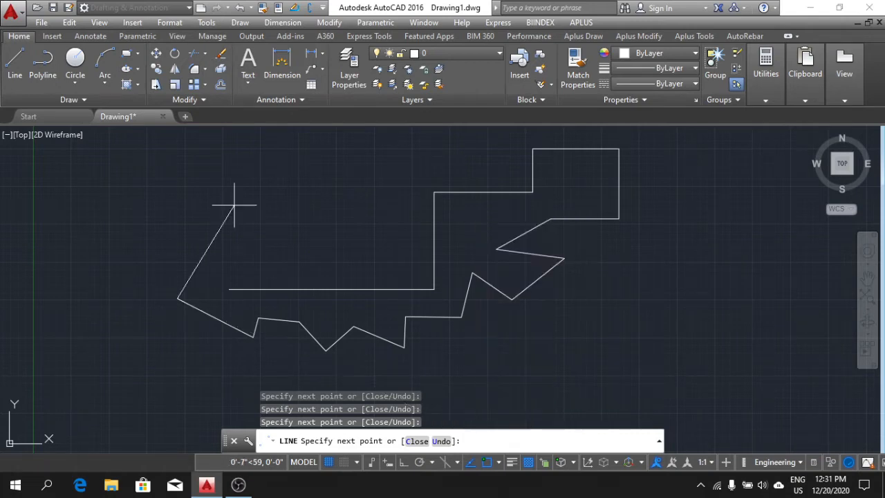
right_click(215, 274)
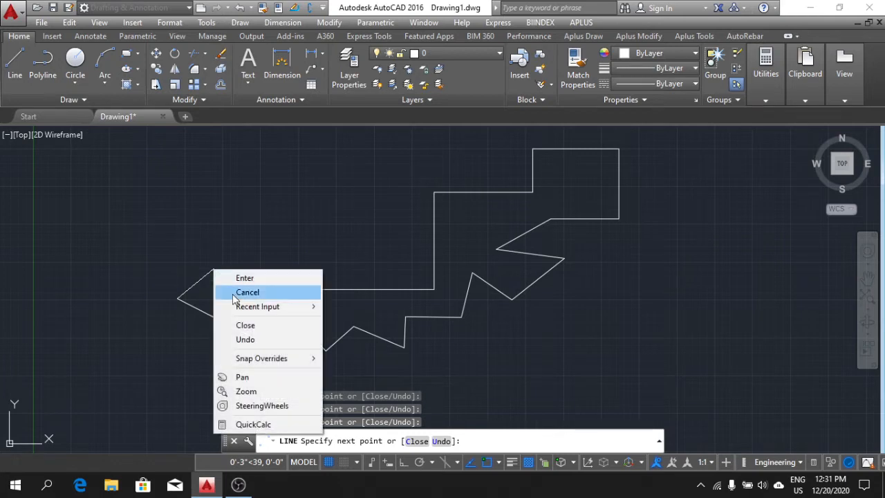
click(244, 326)
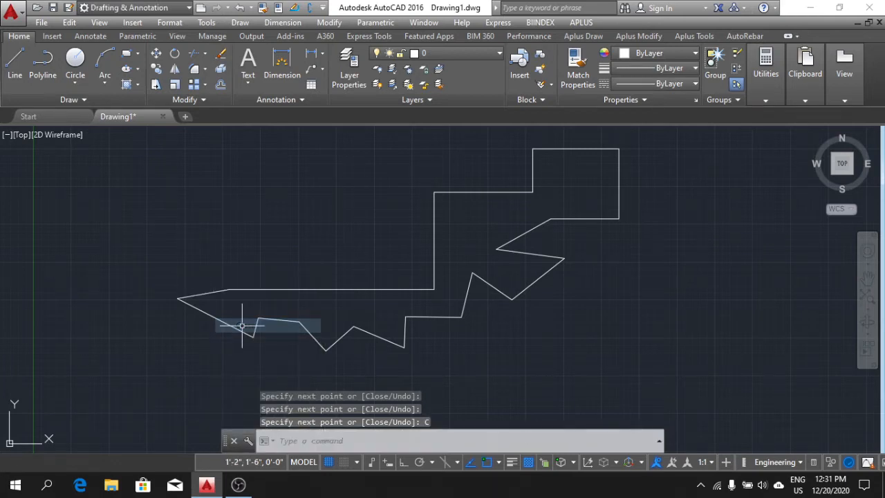
click(242, 290)
click(437, 238)
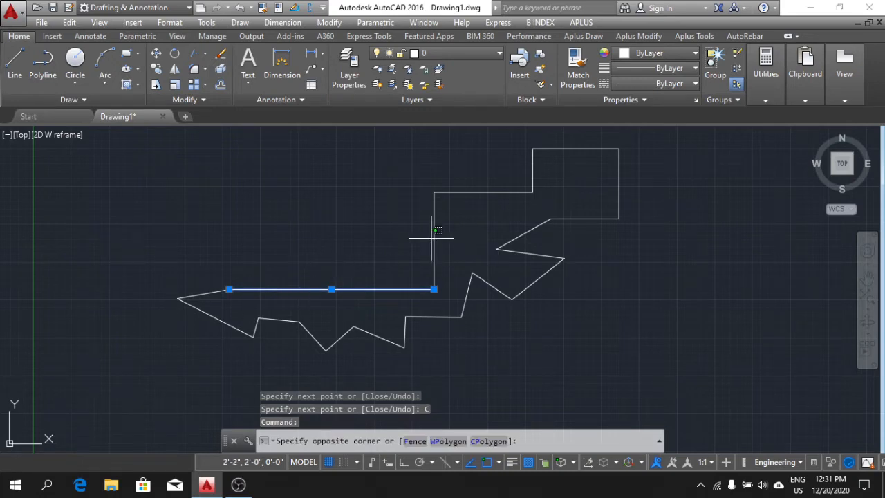
key(Escape)
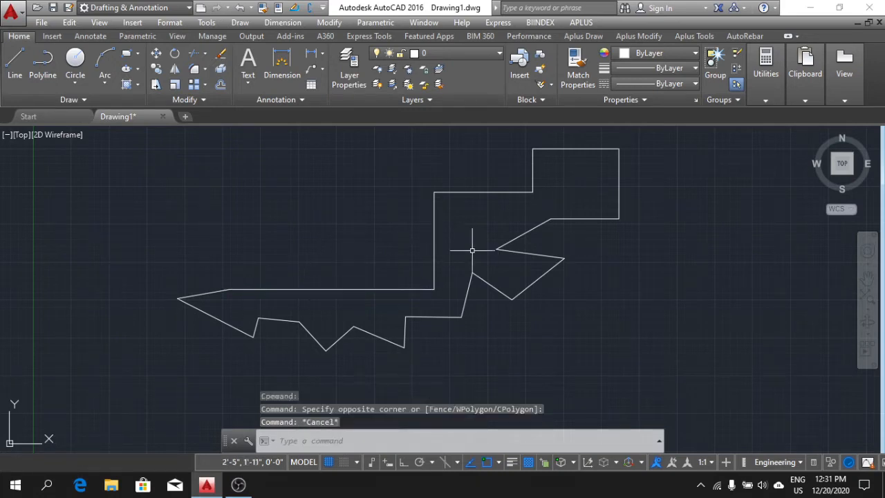
Start a new line in the empty area beside the outline and, with Ortho mode on, draw a 100' segment horizontally to the right.
middle_drag(519, 268, 418, 260)
middle_drag(551, 253, 549, 276)
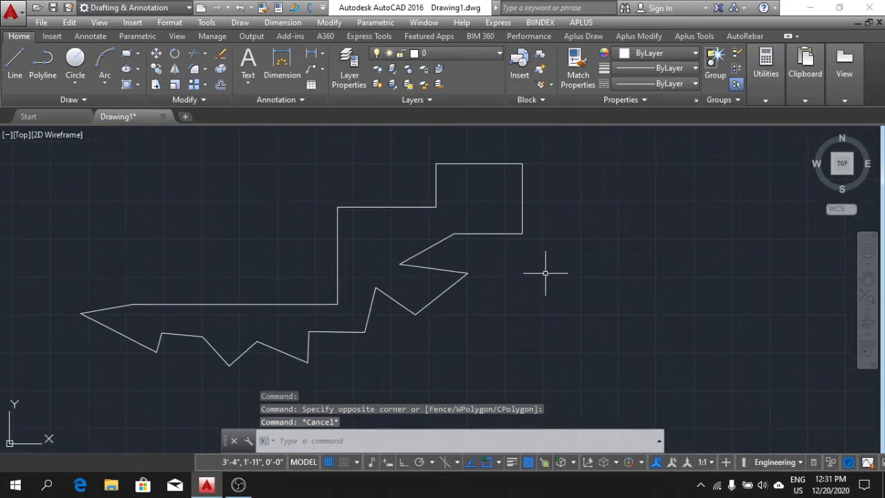
middle_drag(615, 284, 568, 273)
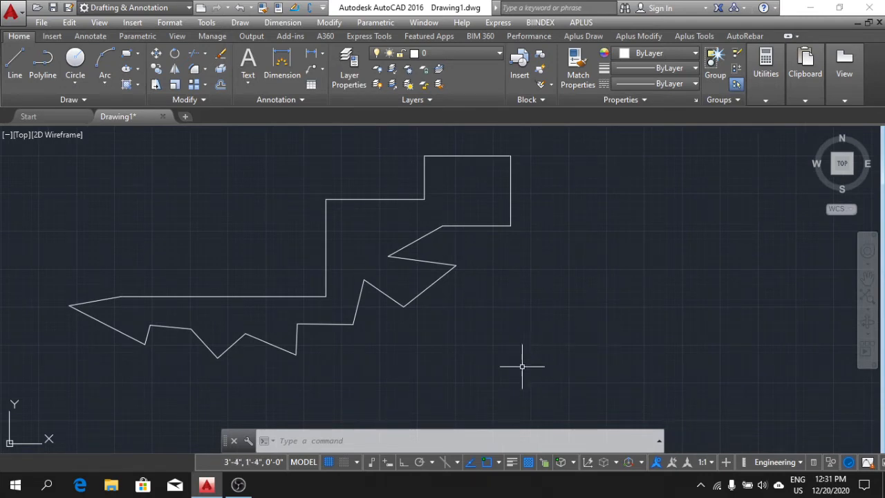
click(21, 64)
mouse_move(603, 231)
middle_down()
mouse_move(544, 244)
mouse_move(446, 240)
mouse_move(402, 226)
middle_up()
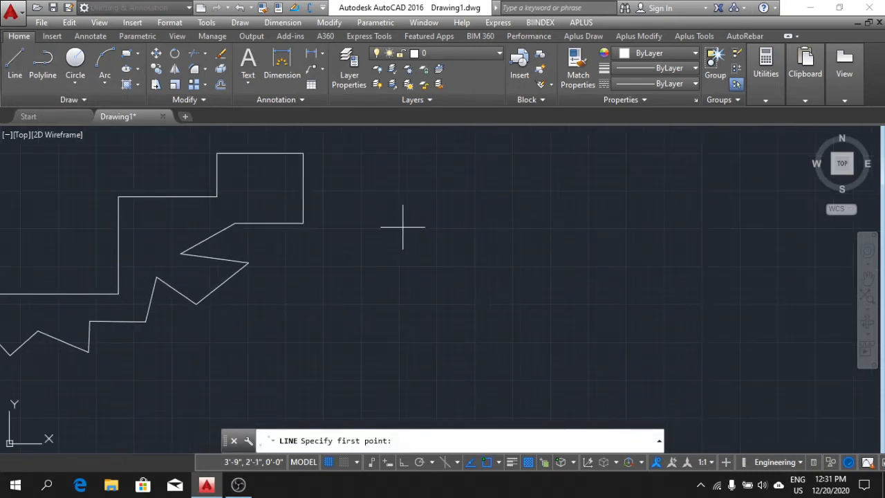
click(378, 179)
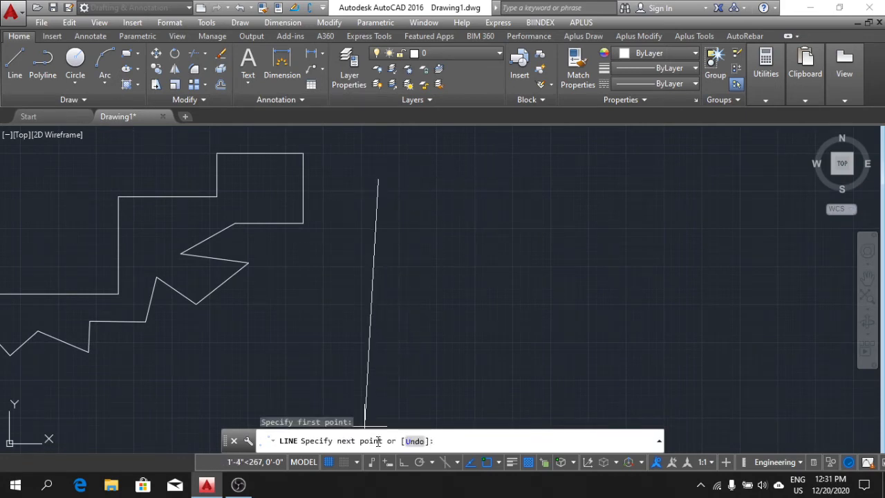
click(404, 465)
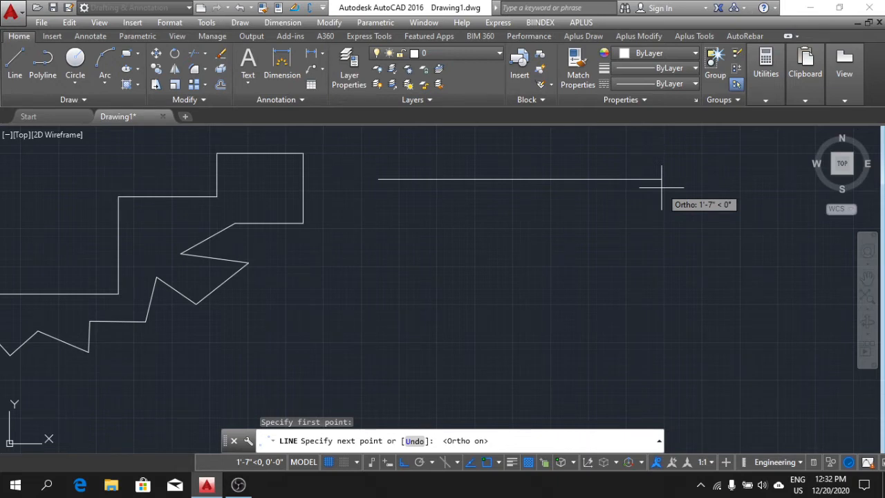
text(1)
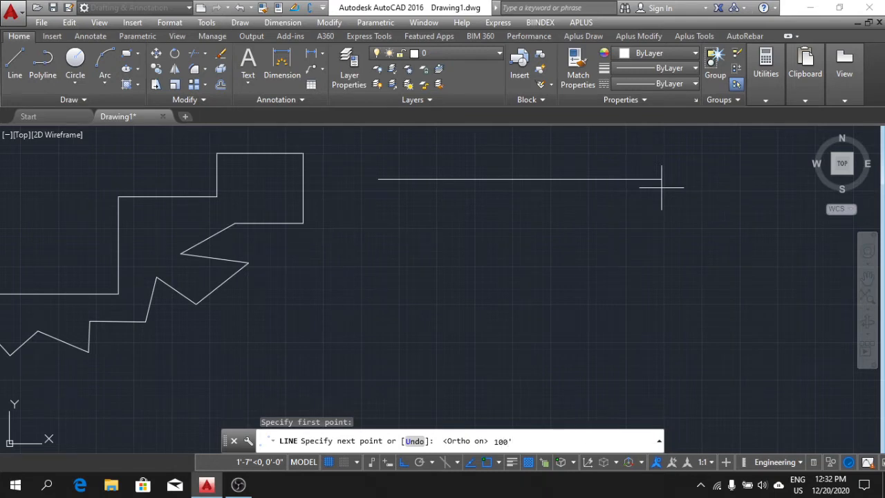
text(00')
key(Return)
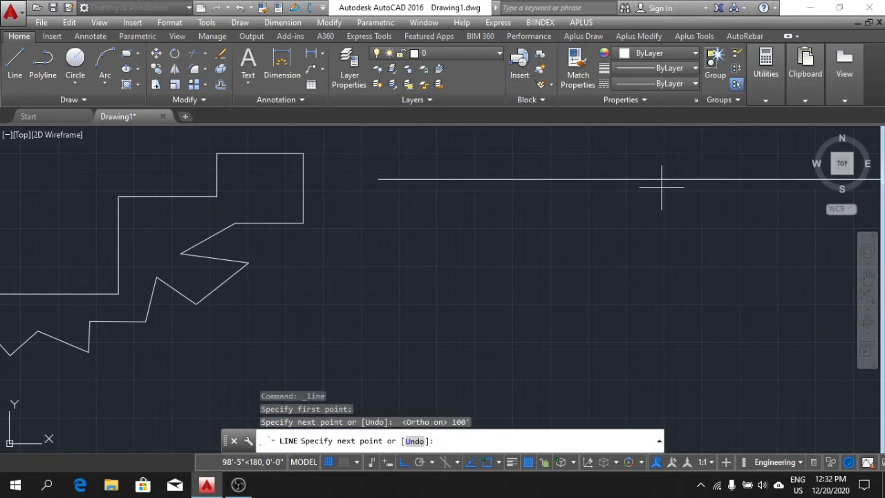
Examine the 100' segment alongside the smaller outline and look for its far end while the Line command stays active.
middle_click(530, 231)
middle_click(530, 231)
scroll(530, 231, down, 2)
scroll(588, 238, down, 4)
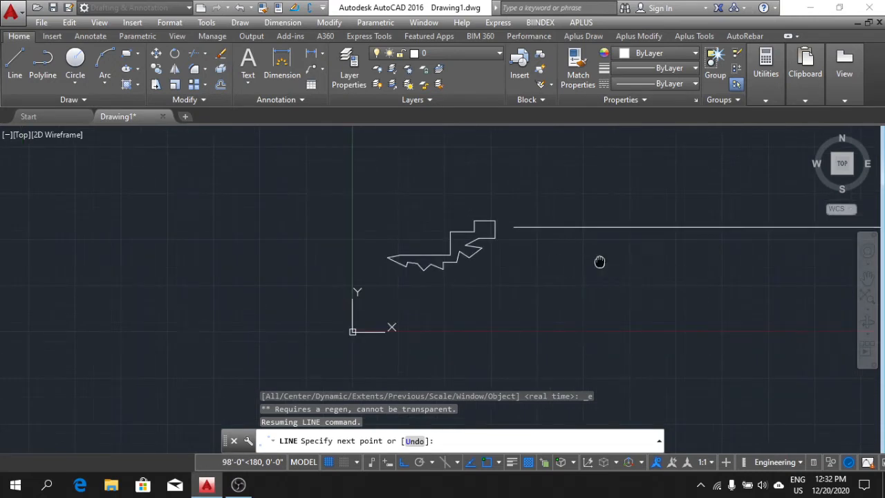
mouse_move(599, 259)
middle_down()
mouse_move(496, 258)
mouse_move(306, 285)
mouse_move(316, 288)
middle_up()
middle_drag(543, 310, 380, 266)
middle_drag(440, 272, 429, 276)
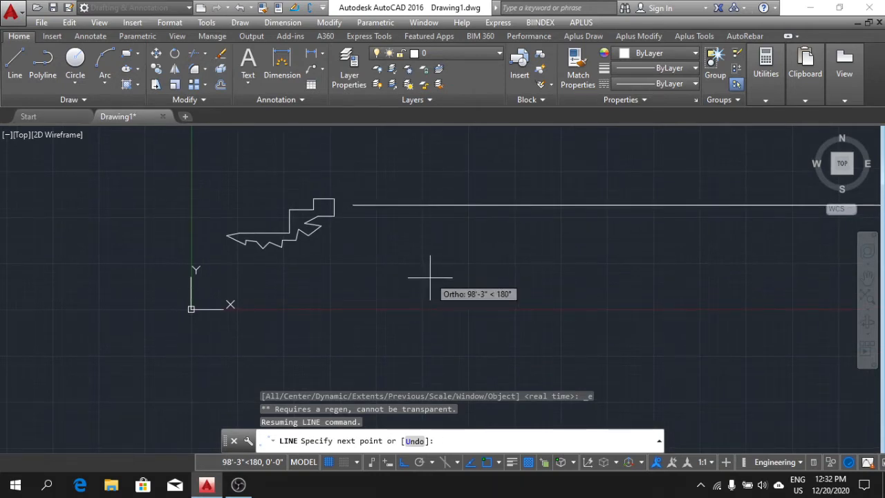
scroll(462, 201, up, 3)
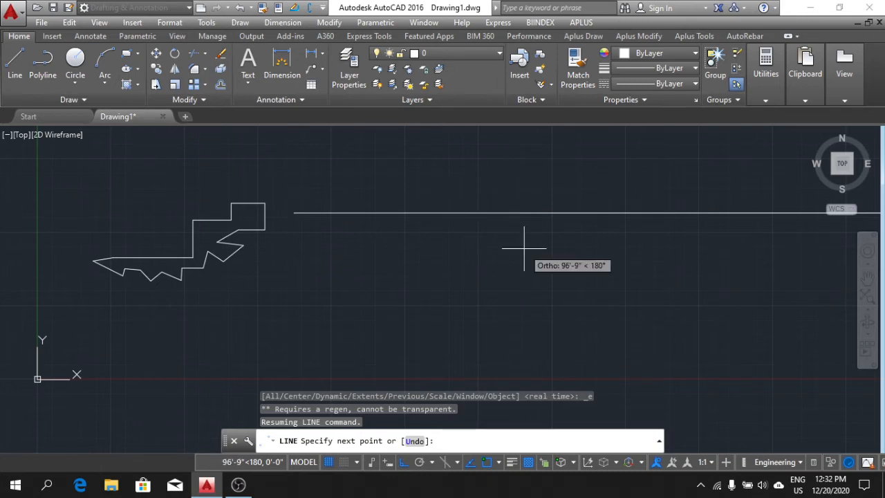
scroll(792, 223, up, 3)
scroll(782, 229, down, 3)
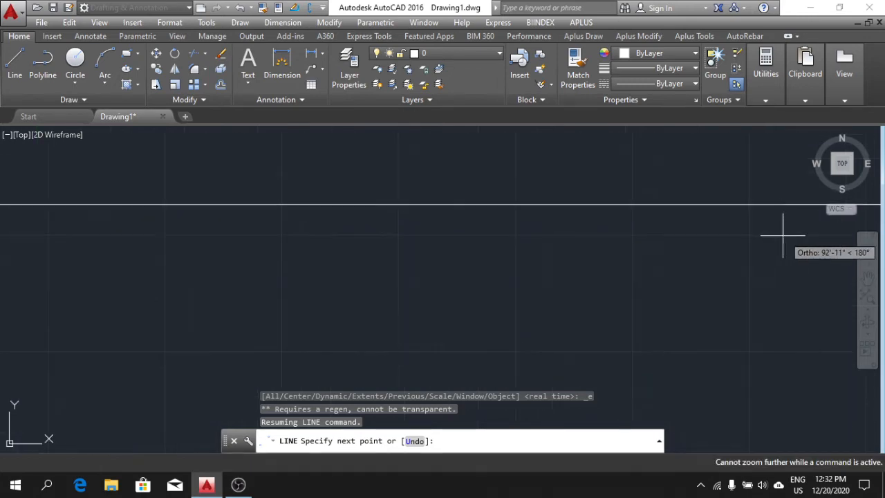
scroll(657, 251, up, 2)
scroll(709, 252, down, 2)
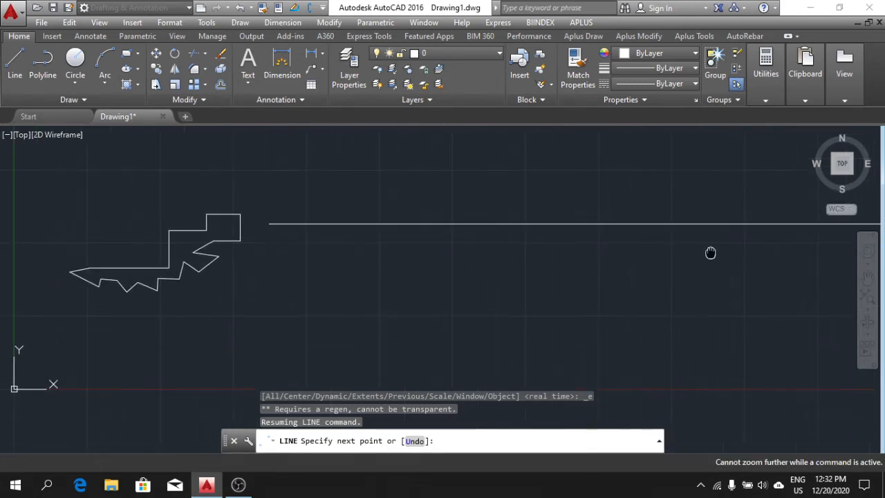
middle_drag(608, 252, 608, 252)
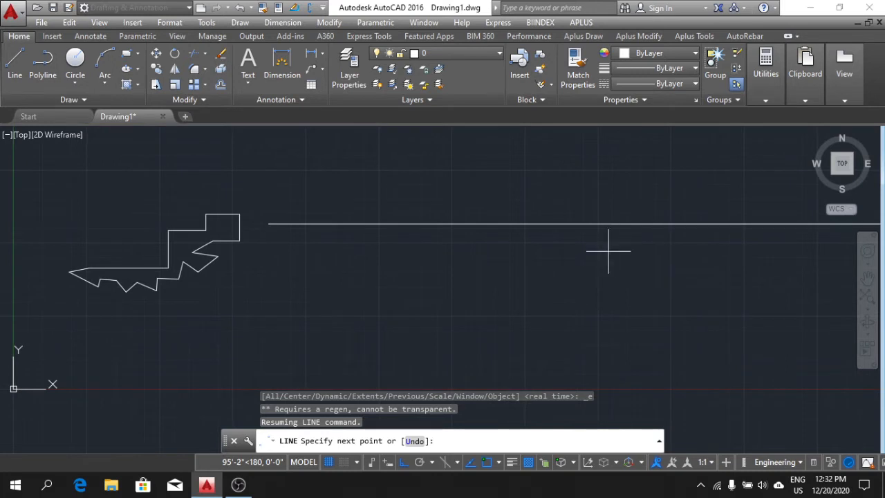
End the Line command and use Zoom All to fit the whole drawing in view.
key(Return)
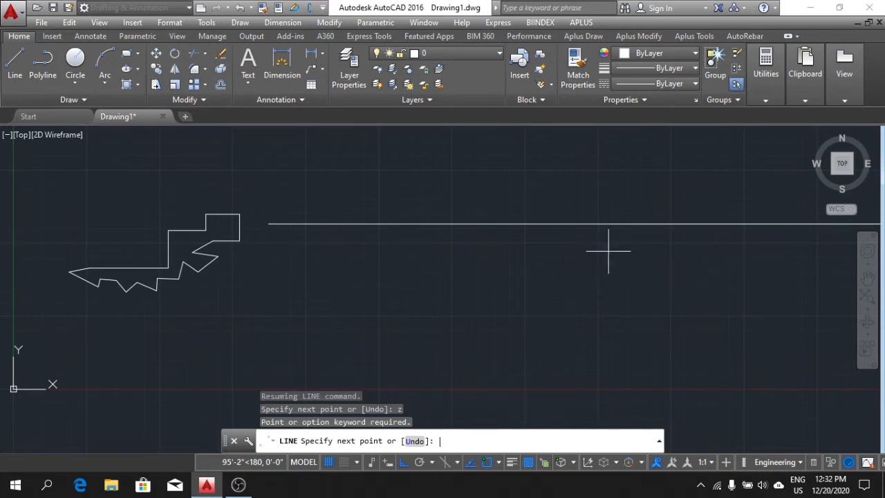
key(Escape)
key(Escape)
key(Escape)
key(Escape)
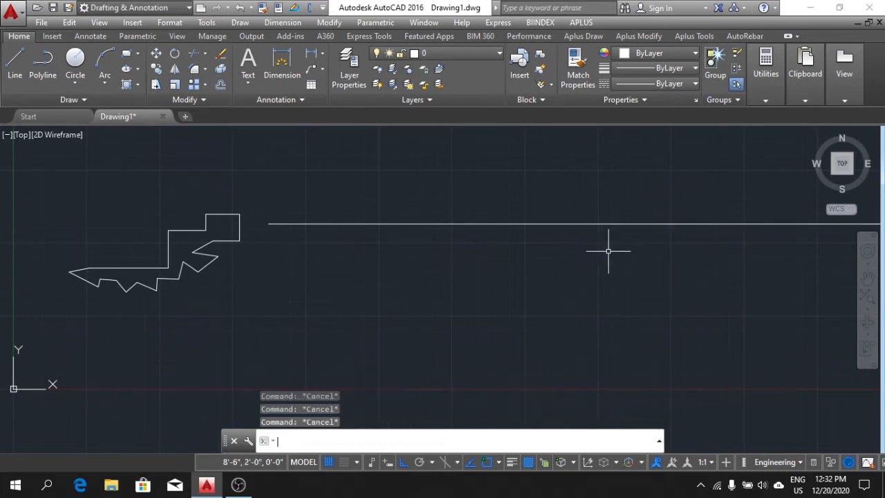
text(z)
key(Return)
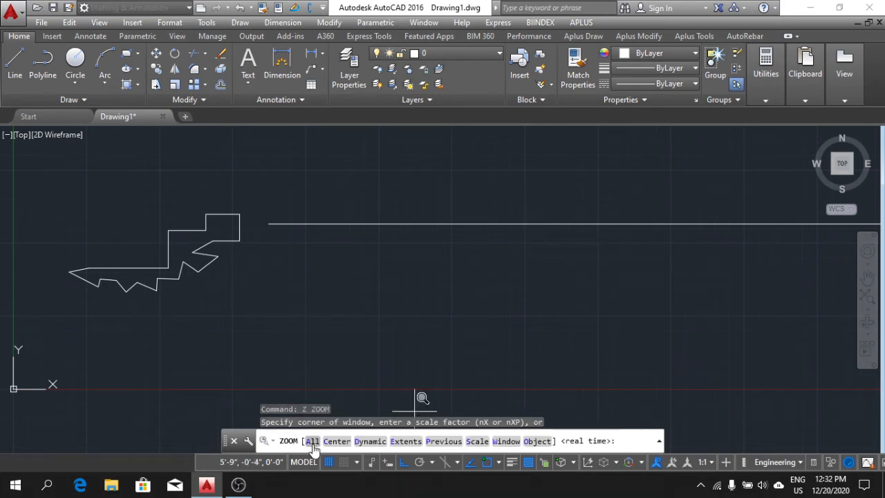
click(312, 442)
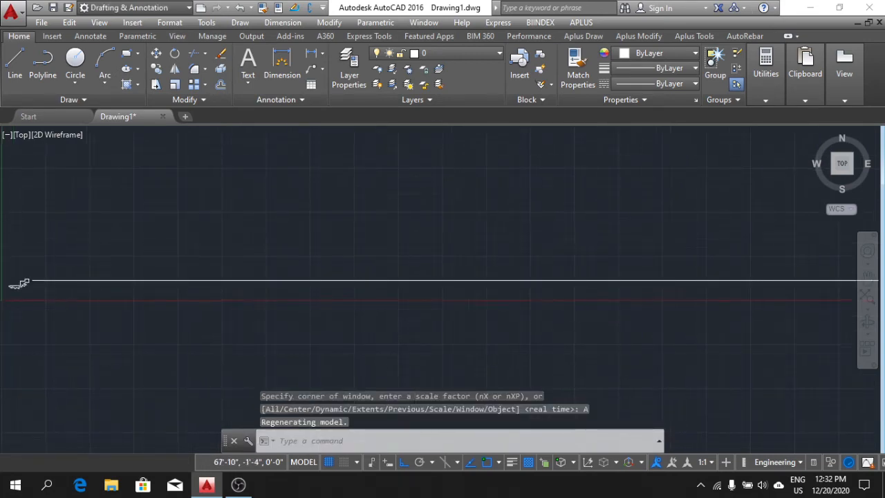
Inspect the 100' line from its start near the origin to its far end.
middle_click(571, 311)
middle_click(571, 311)
scroll(588, 306, down, 5)
middle_click(622, 303)
middle_click(623, 302)
scroll(709, 283, down, 6)
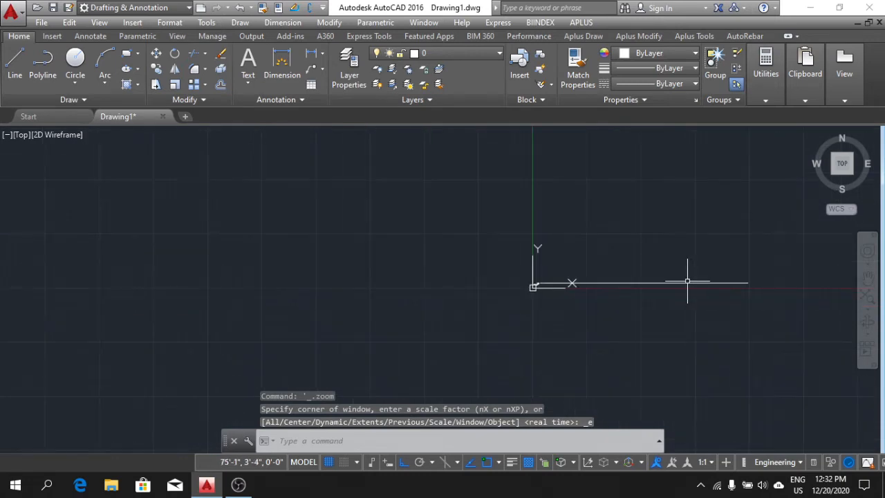
scroll(678, 285, up, 10)
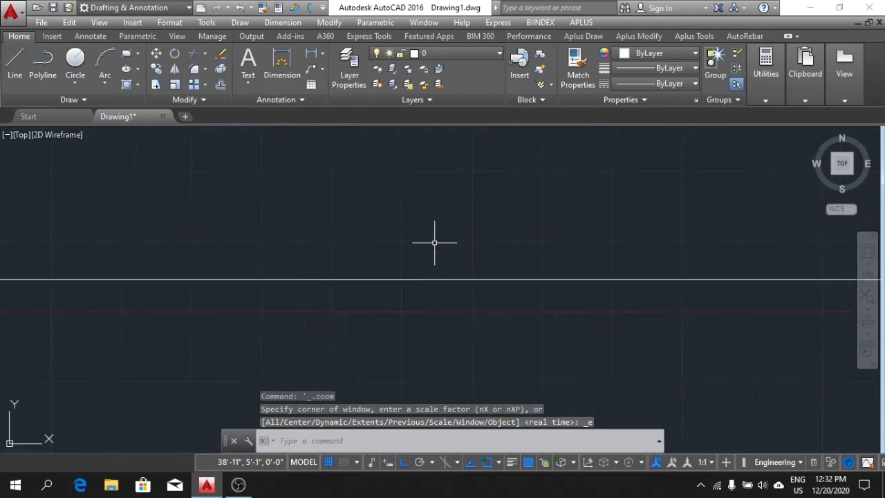
scroll(434, 242, down, 4)
scroll(447, 245, up, 3)
middle_drag(447, 245, 402, 219)
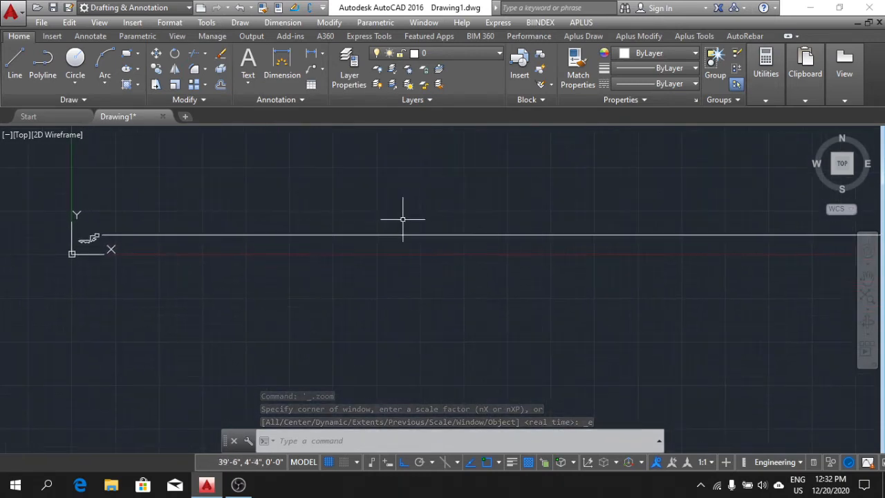
scroll(548, 273, down, 4)
middle_drag(607, 288, 533, 277)
scroll(622, 249, up, 4)
middle_drag(624, 254, 654, 254)
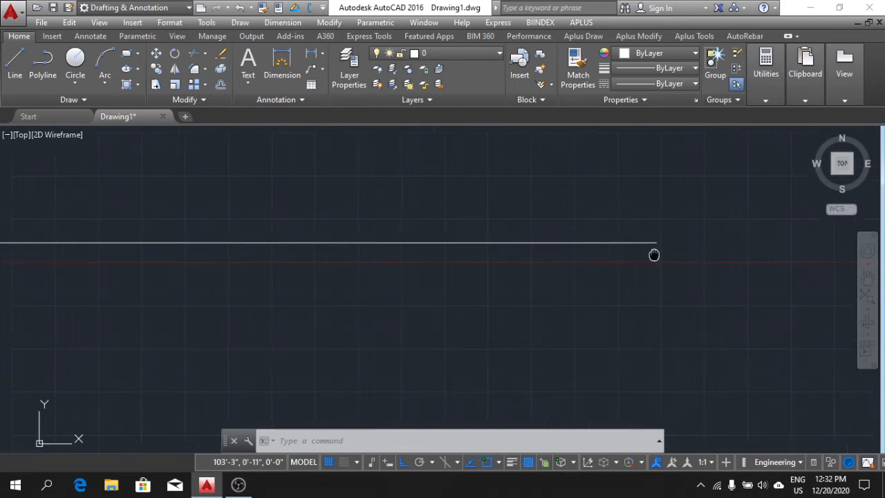
scroll(658, 254, down, 2)
scroll(399, 249, up, 4)
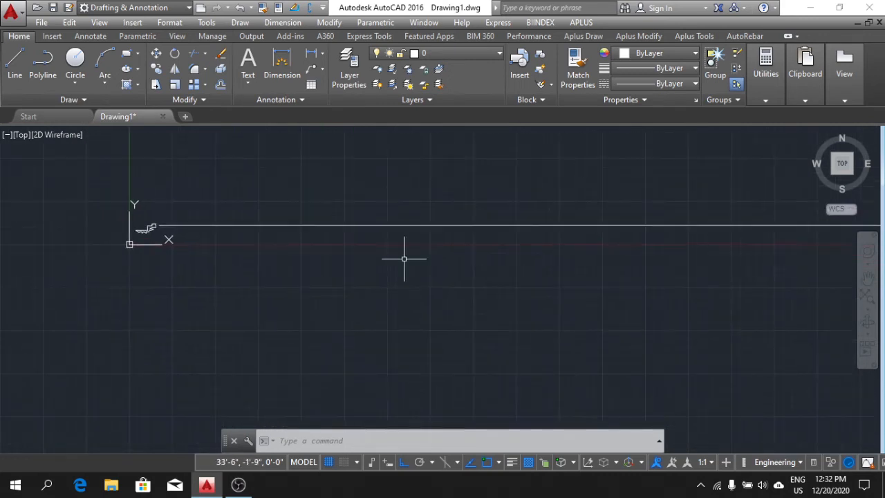
Delete all segments of the closed zigzag outline near the origin, keeping the 100' line.
scroll(155, 232, up, 3)
click(155, 236)
click(114, 201)
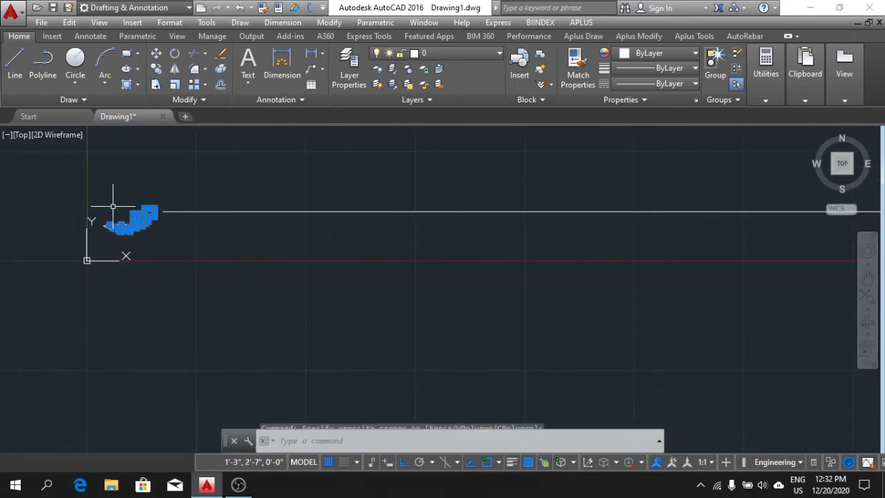
key(Delete)
click(121, 236)
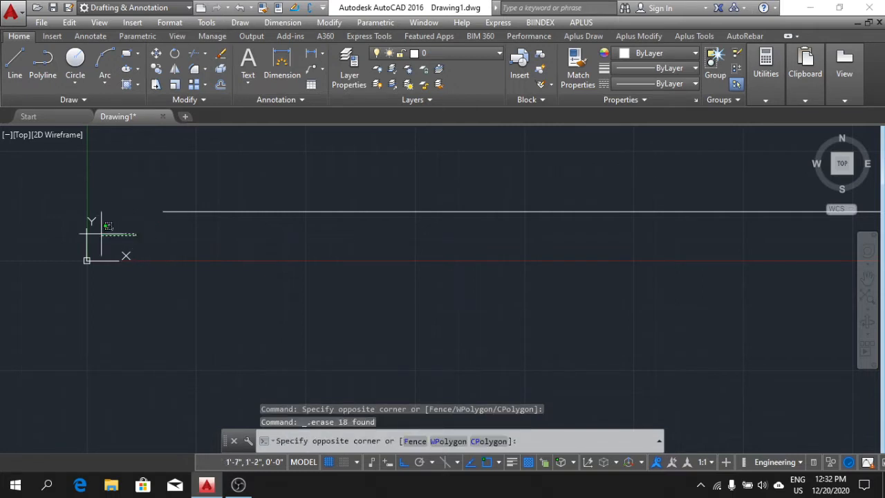
Delete the last stray segments left next to the origin.
click(102, 222)
key(Delete)
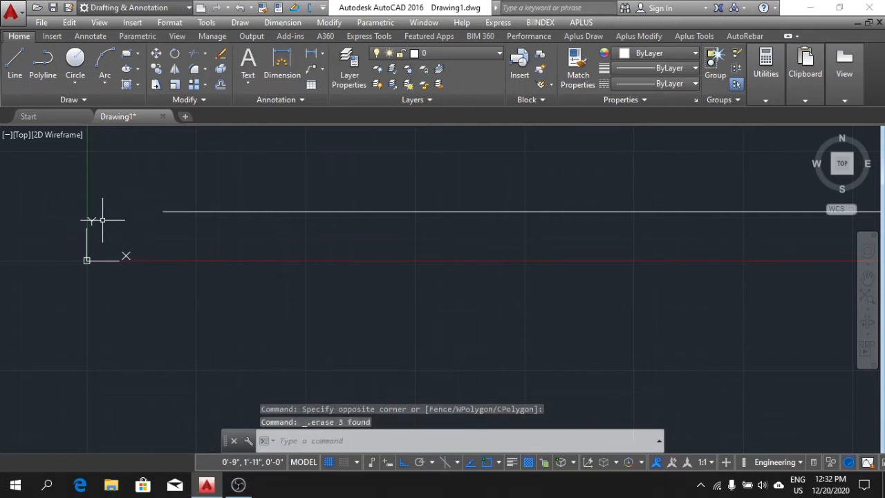
Draw lines with Ortho on from the 100' line's far end: 5' straight up, then 5' to the right.
middle_drag(384, 259, 362, 305)
scroll(511, 322, down, 2)
middle_drag(523, 306, 472, 287)
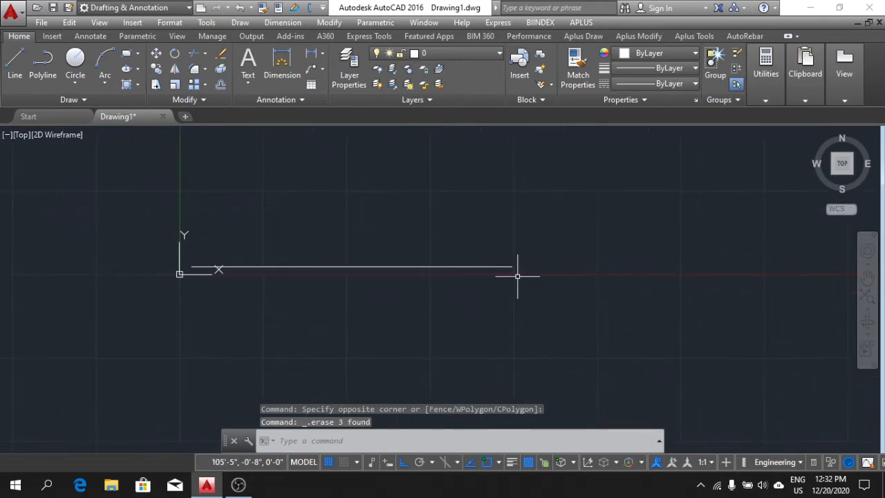
scroll(517, 274, up, 2)
middle_drag(531, 277, 575, 282)
scroll(580, 280, down, 2)
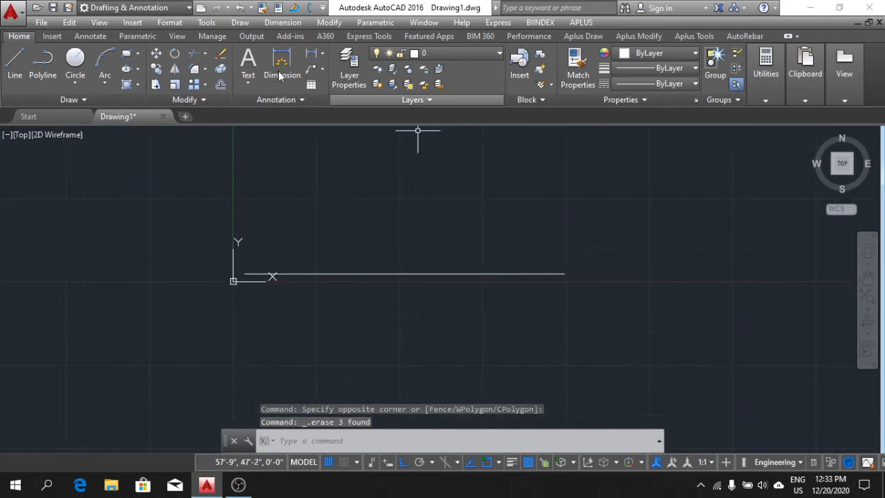
click(22, 50)
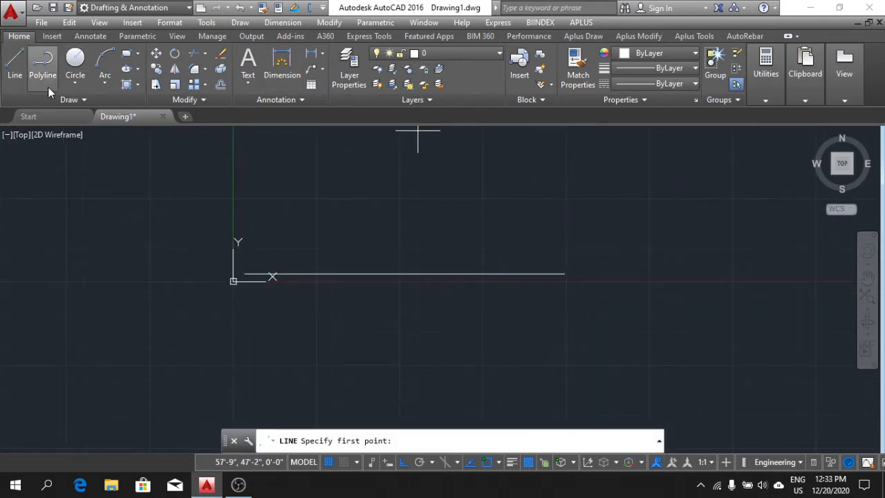
click(564, 275)
middle_drag(570, 148, 558, 204)
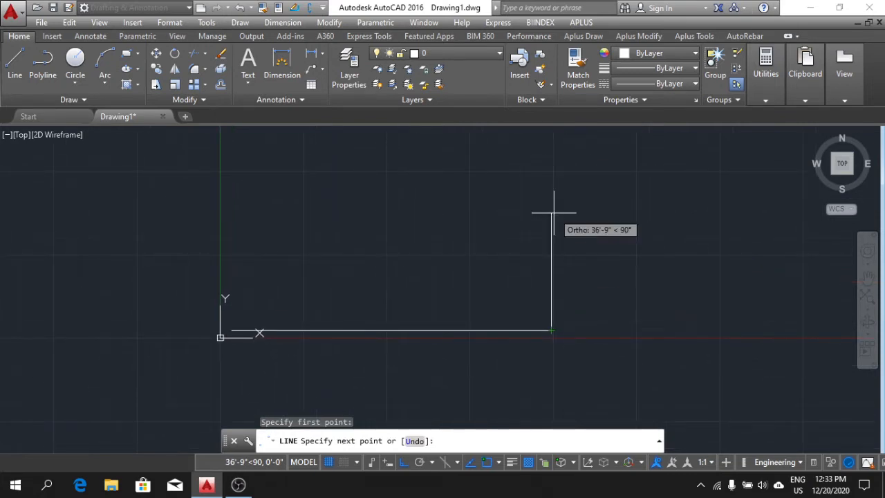
text(5)
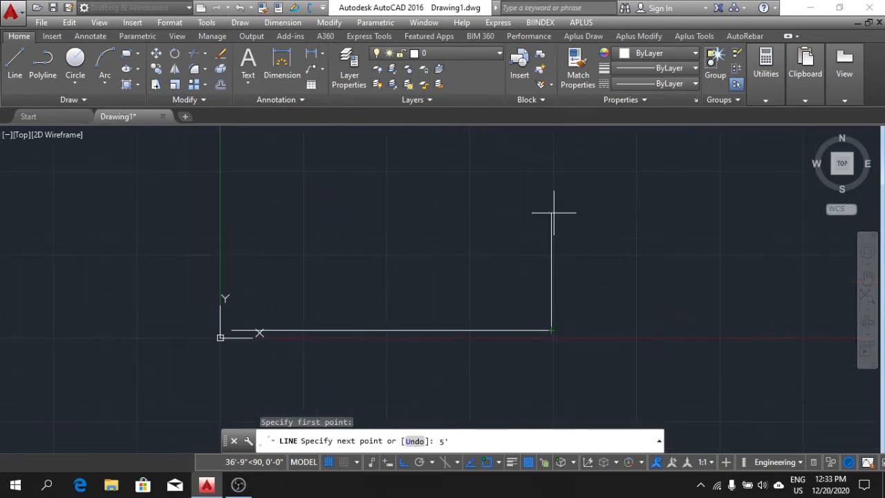
key(Return)
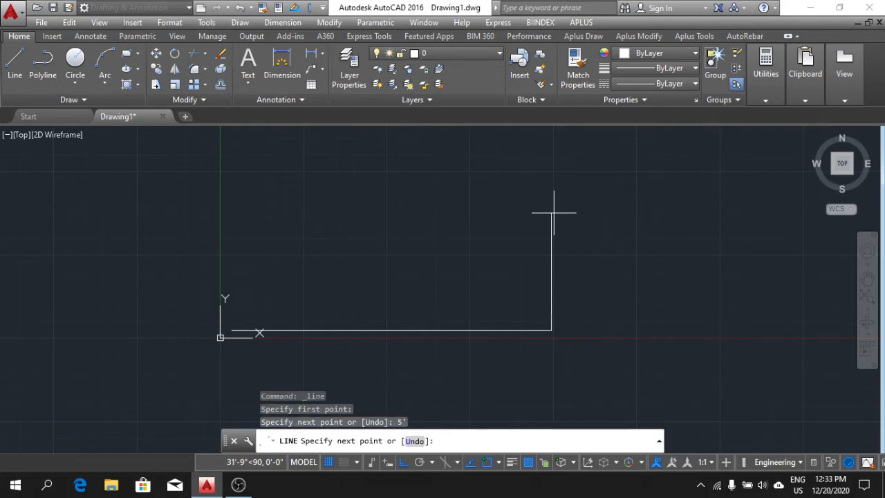
middle_drag(688, 321, 640, 311)
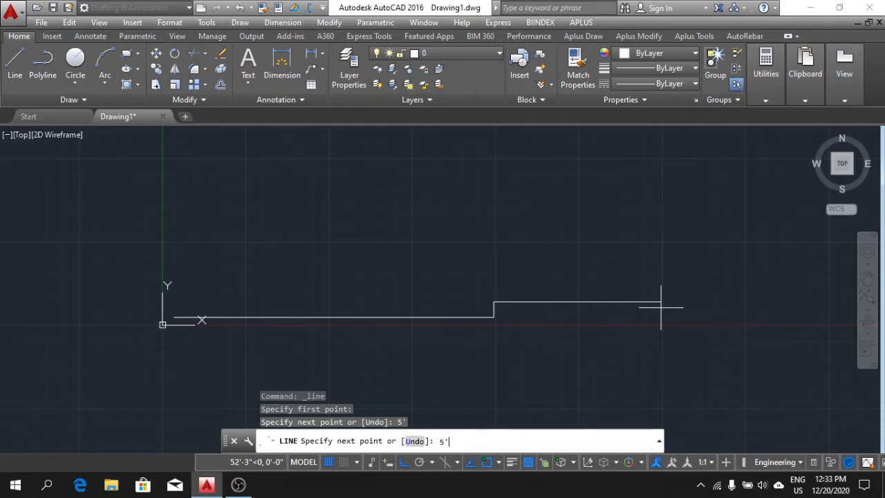
key(Return)
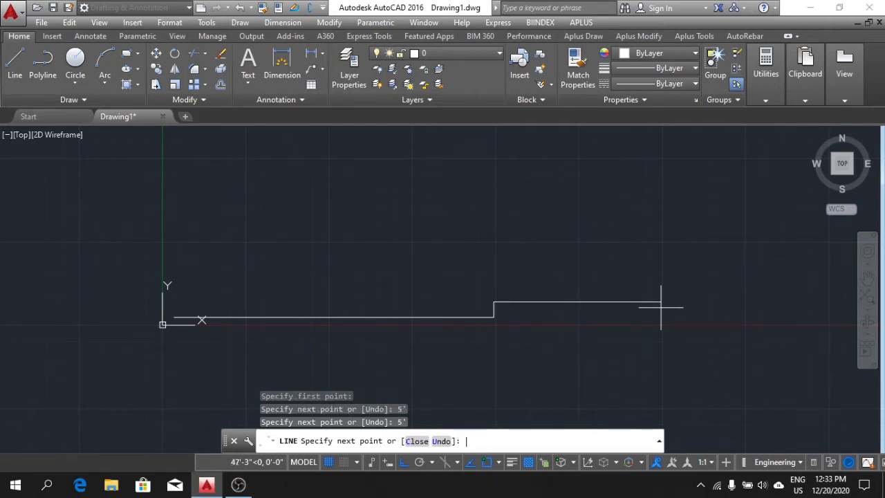
Continue with freehand orthogonal segments: about 19' down, then right, up past the 100' line, and back left above it.
click(524, 363)
click(628, 362)
click(626, 263)
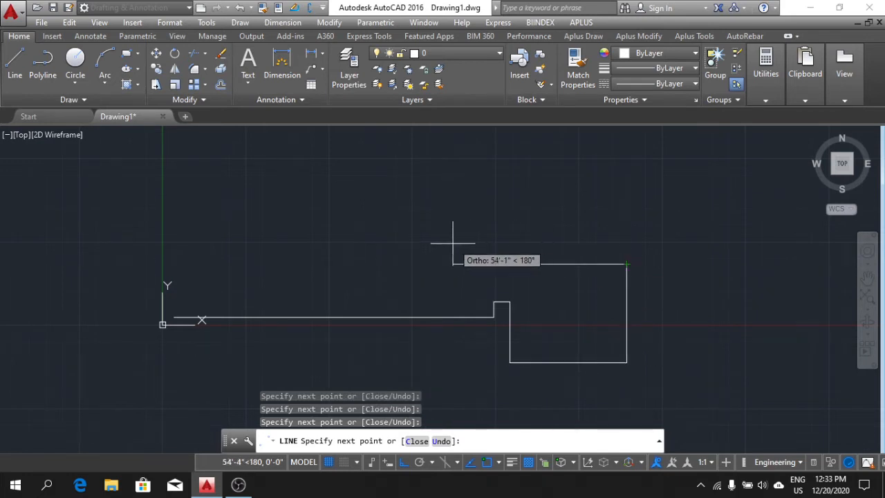
click(385, 280)
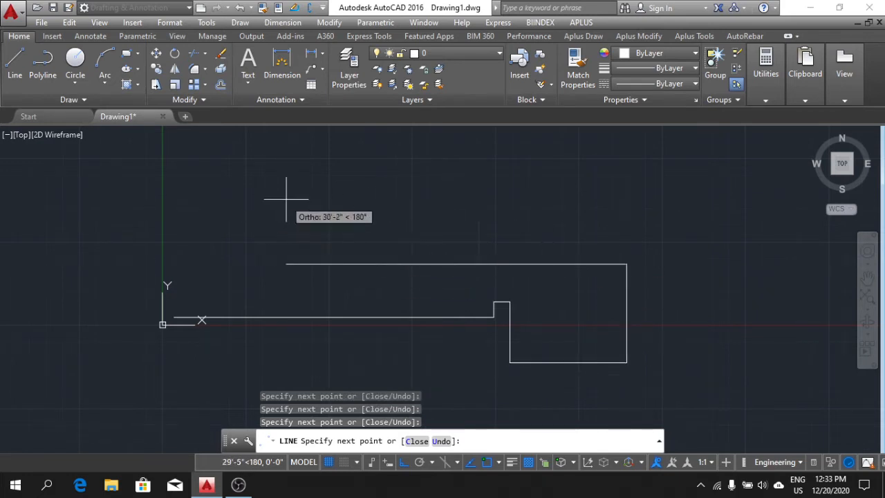
Turn Ortho off and close the outline with slanted zigzag segments ending at the 100' line's start, then end the Line command.
middle_drag(435, 250, 448, 237)
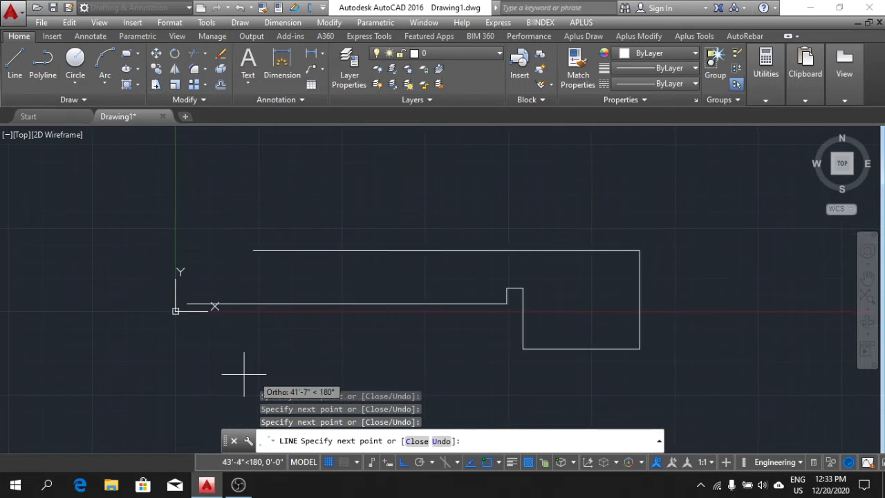
click(404, 462)
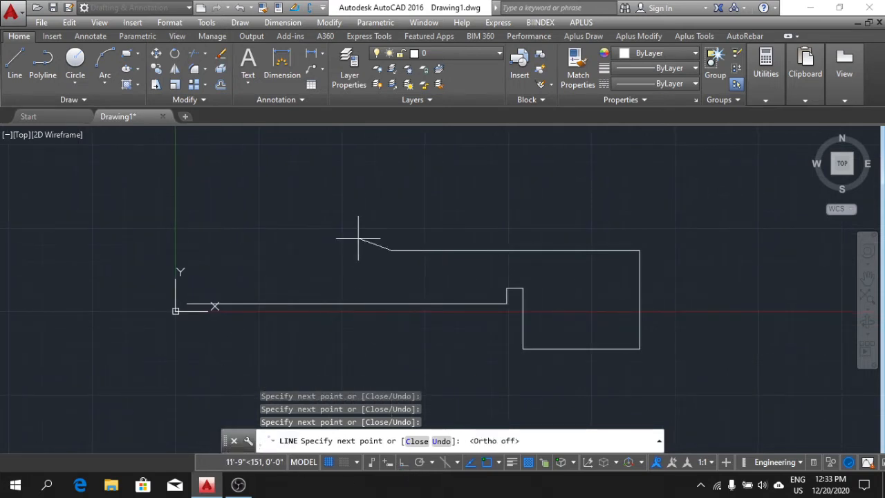
click(342, 282)
click(206, 239)
click(245, 274)
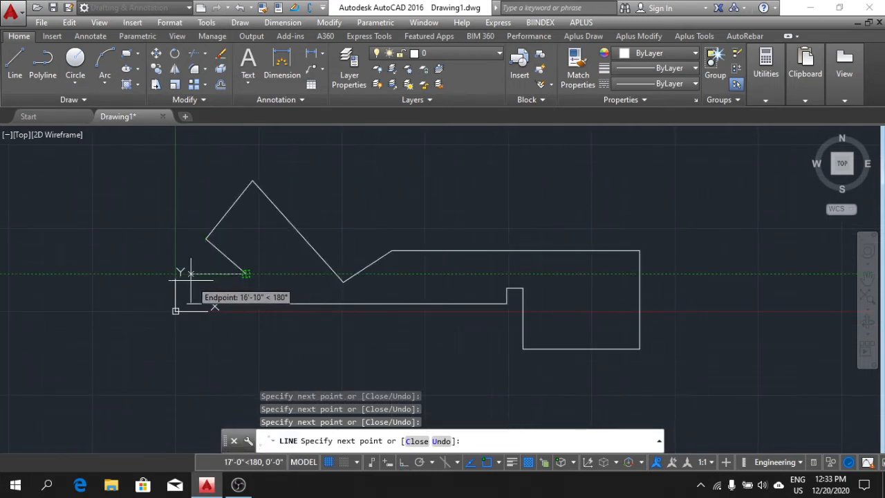
key(Escape)
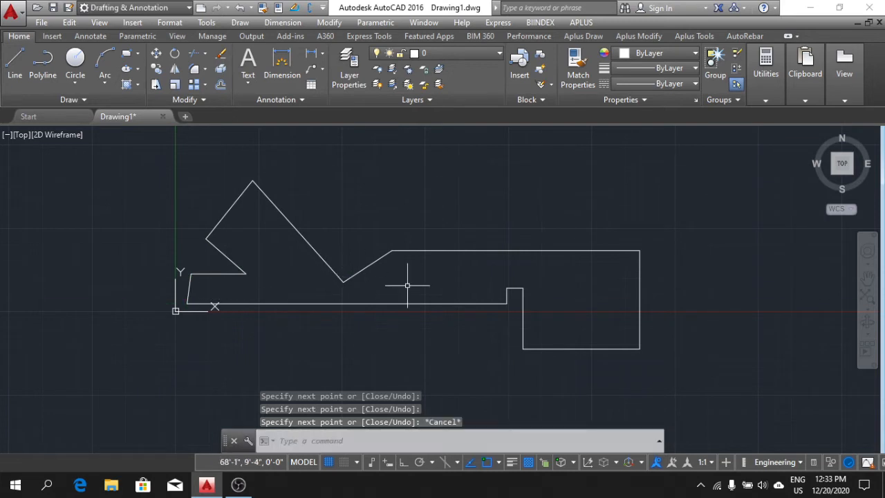
Delete the whole closed outline, including the 100' line and the zigzag segments near the origin.
scroll(453, 262, down, 2)
middle_drag(618, 341, 563, 319)
click(559, 311)
click(301, 179)
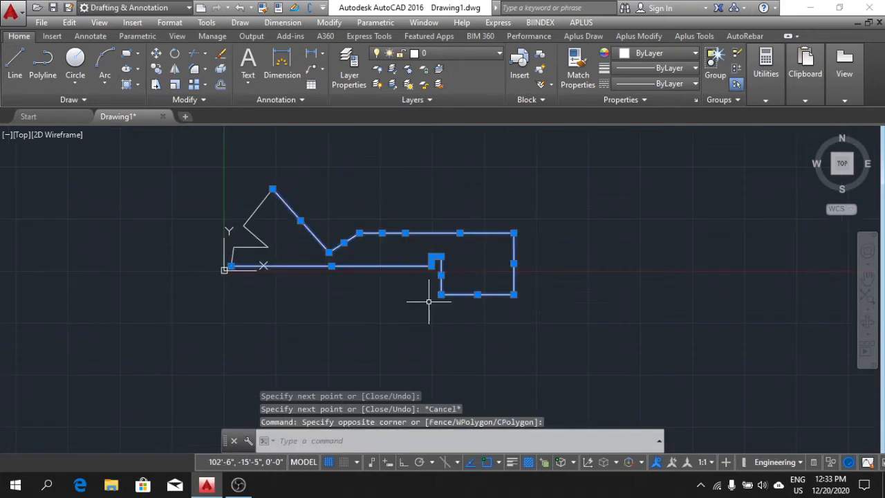
key(Delete)
click(428, 301)
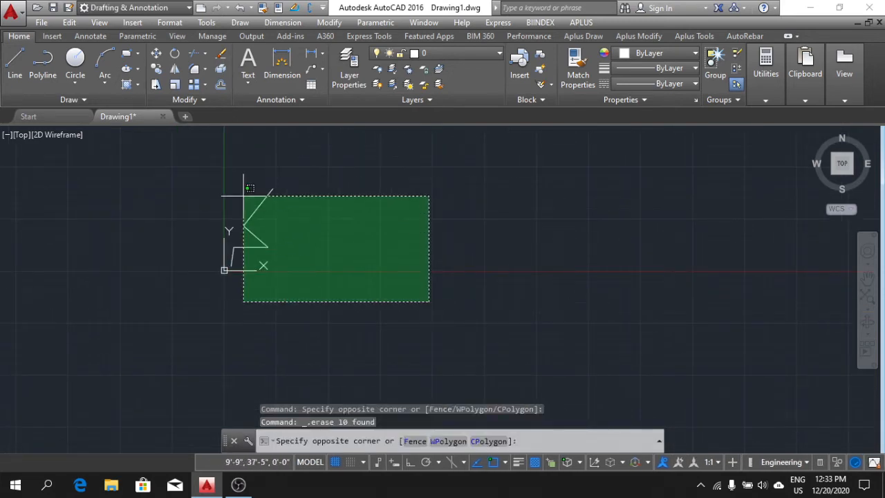
click(230, 185)
scroll(306, 269, up, 4)
middle_drag(305, 269, 359, 357)
click(364, 387)
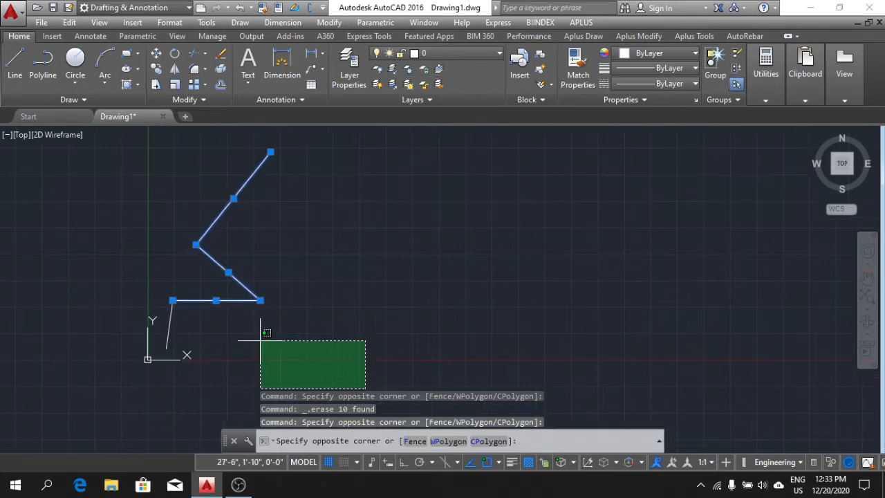
click(168, 274)
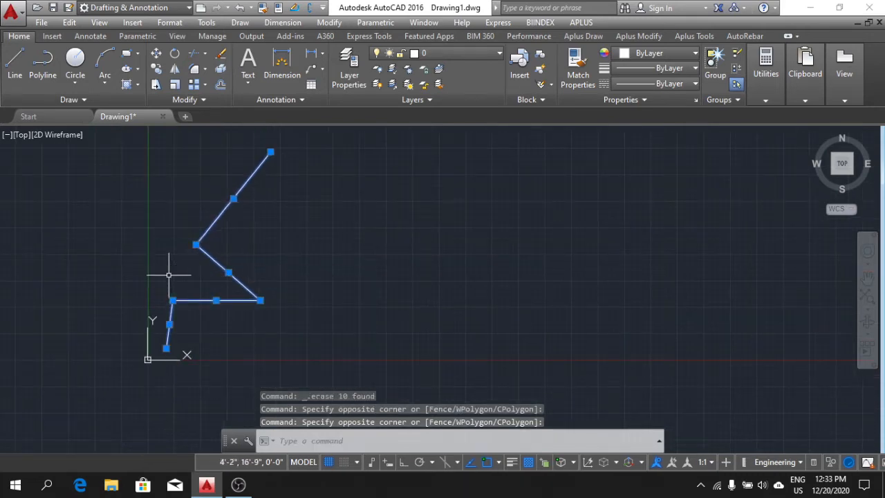
key(Delete)
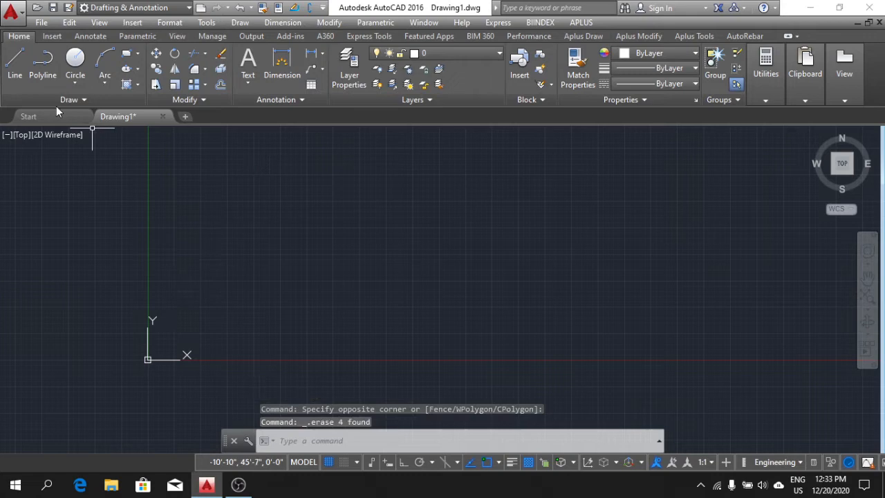
Draw a single, nearly horizontal line above the X axis with Ortho off.
click(15, 61)
click(257, 220)
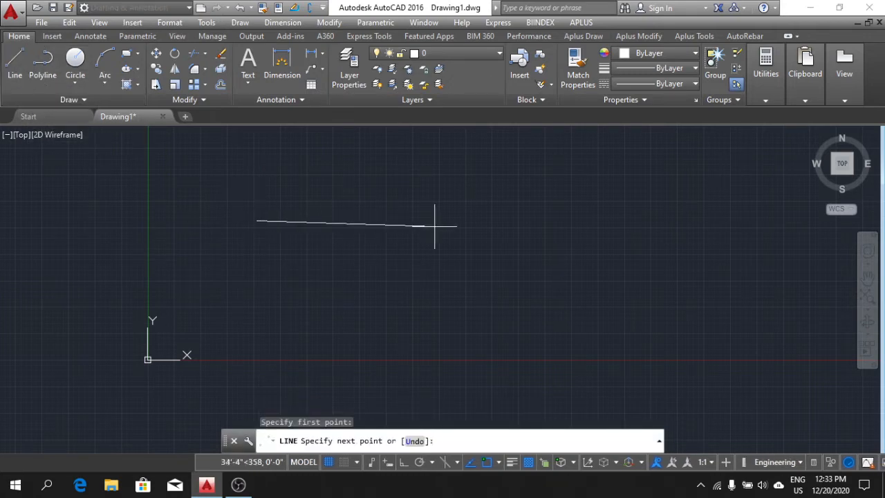
click(492, 221)
key(Escape)
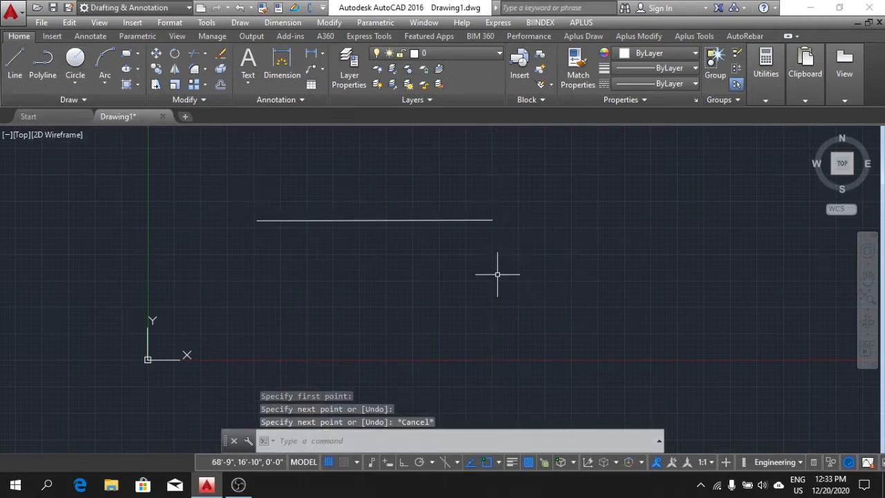
Stretch the line's right endpoint downward by its grip so the line slopes down to the right.
click(395, 221)
click(493, 221)
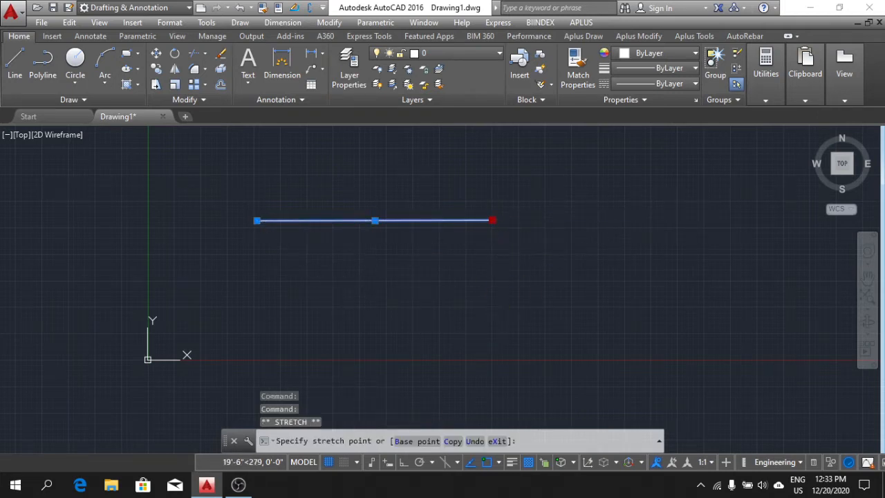
click(507, 318)
Move the sloping line by its midpoint grip up and to the right, then back down to the left.
click(382, 273)
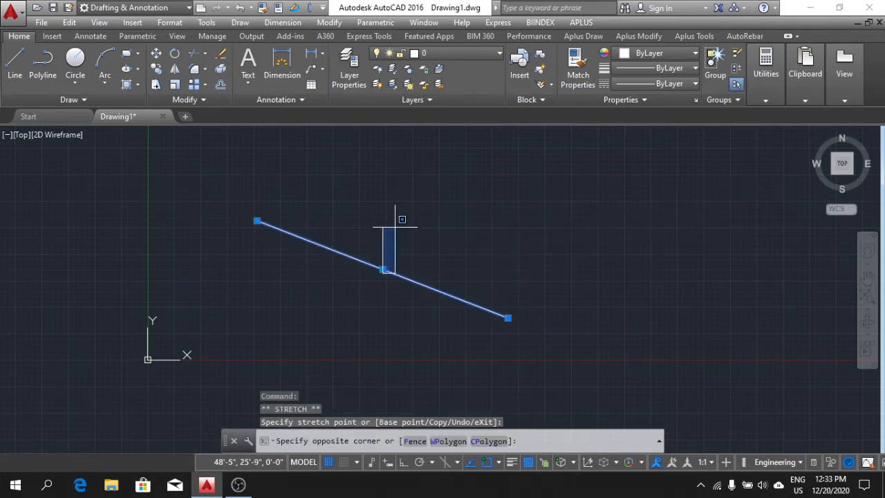
click(382, 269)
click(412, 206)
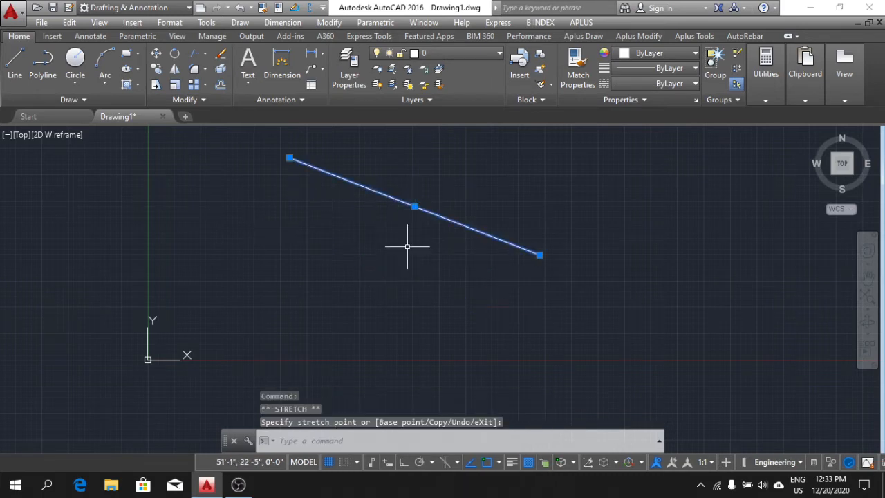
click(415, 207)
click(377, 280)
Stretch the line's upper-left endpoint outward by its grip, then inward twice along the line to shorten it, and deselect it.
click(253, 232)
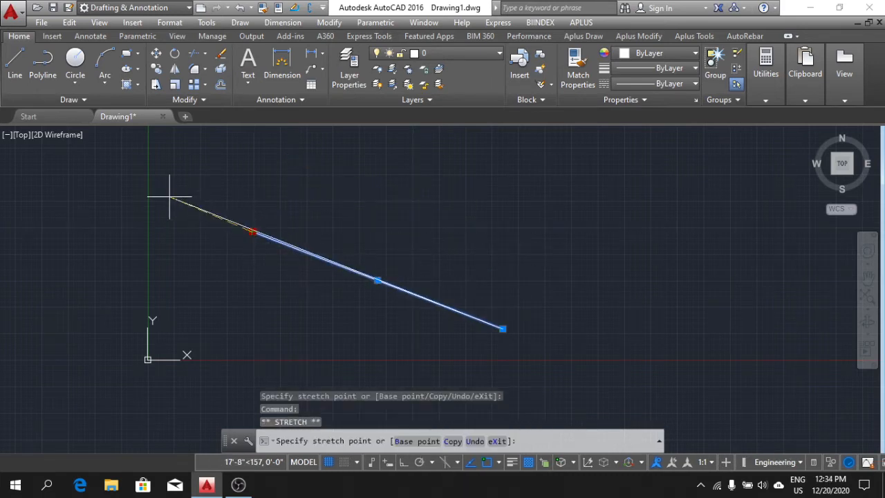
click(169, 197)
click(169, 197)
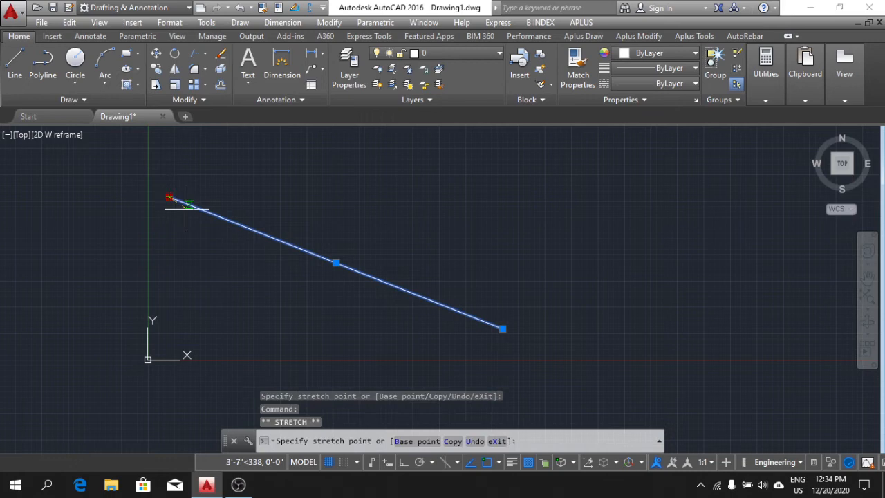
click(275, 238)
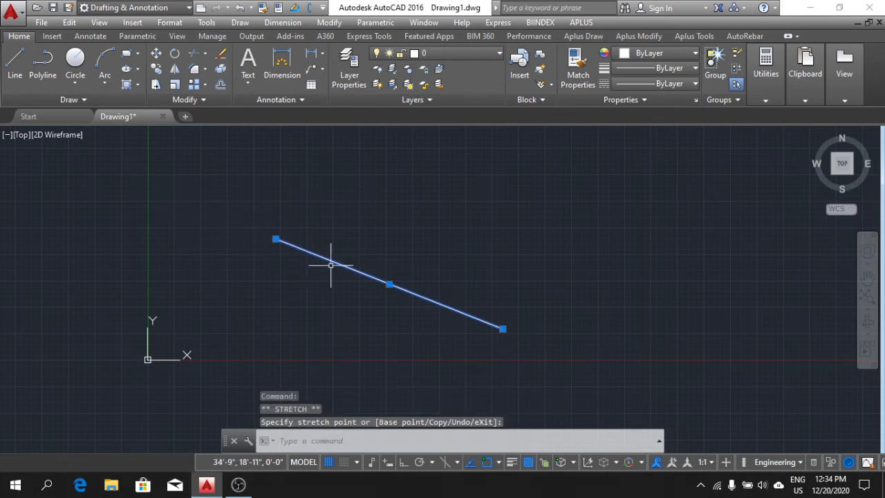
click(272, 241)
click(347, 266)
key(Escape)
key(Escape)
key(Escape)
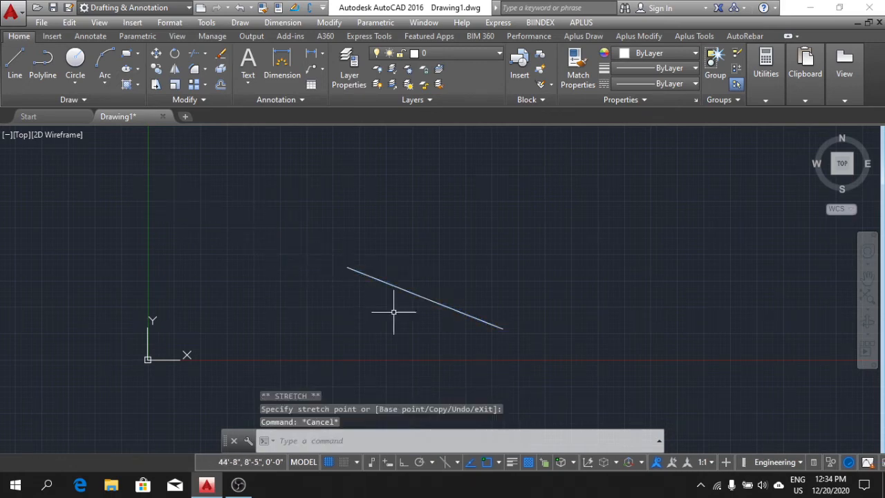
Delete the shortened sloping line.
middle_drag(575, 343, 544, 312)
click(519, 325)
click(361, 242)
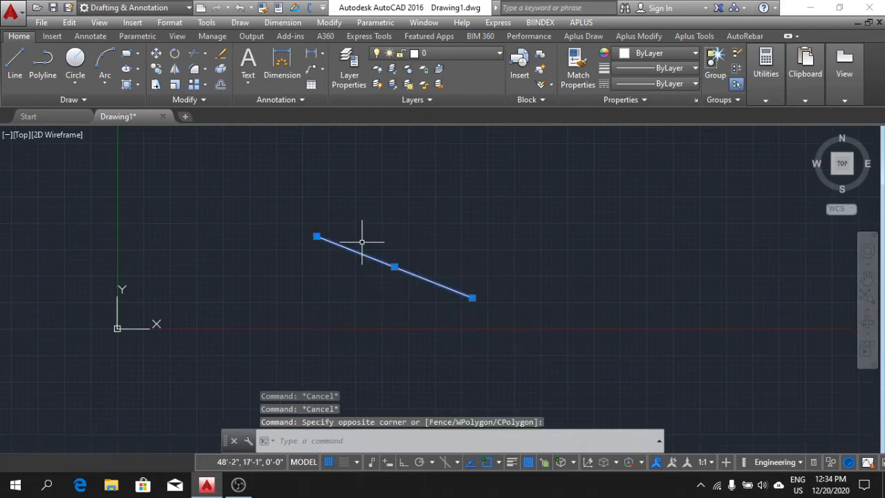
key(Delete)
mouse_move(391, 238)
middle_down()
mouse_move(365, 221)
mouse_move(365, 255)
mouse_move(342, 264)
mouse_move(378, 239)
mouse_move(425, 230)
mouse_move(405, 281)
mouse_move(474, 247)
mouse_move(457, 248)
middle_up()
scroll(424, 235, down, 2)
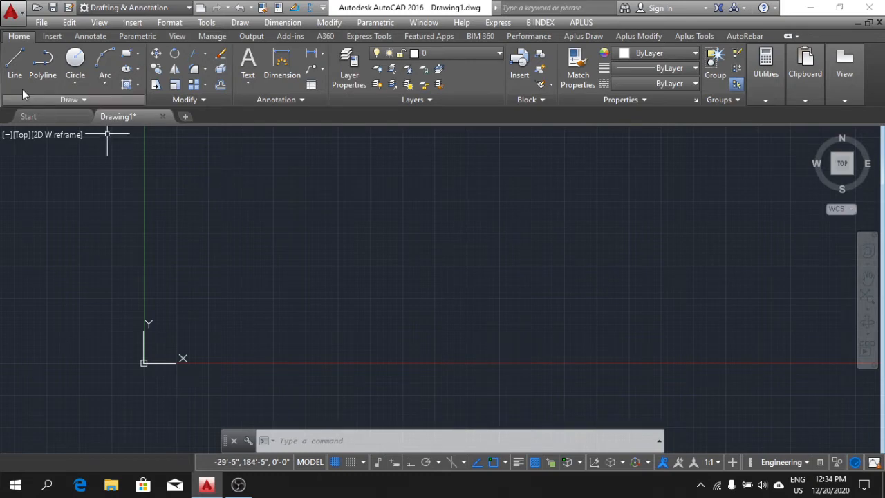
click(14, 63)
click(263, 251)
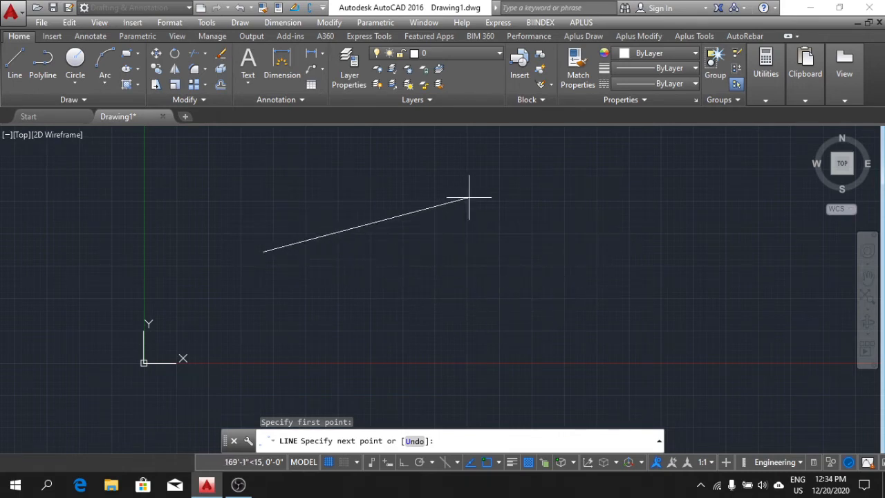
key(Escape)
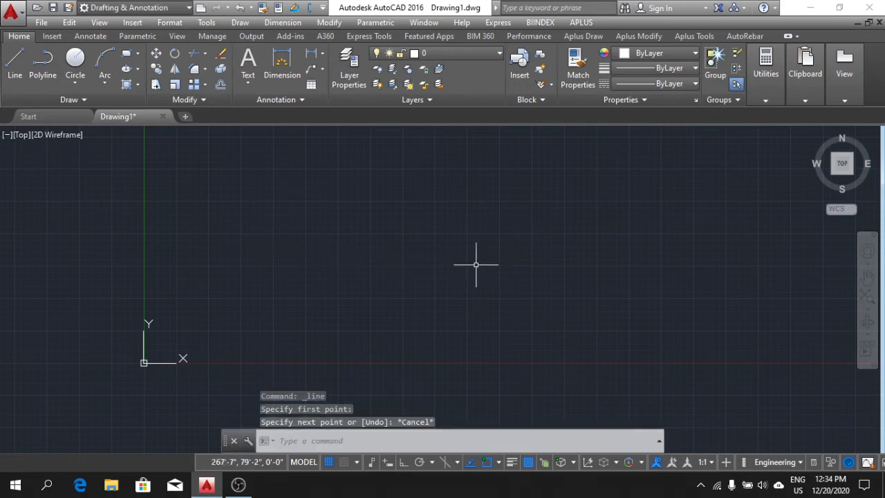
key(Escape)
key(Escape)
key(Escape)
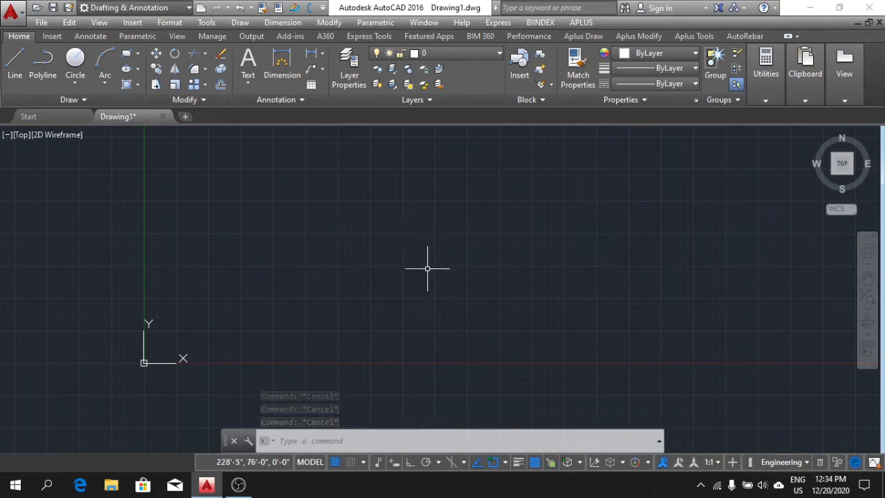
Draw an irregular ten-corner outline with the Polyline command, ending at its start point, and select it as one object.
text(p)
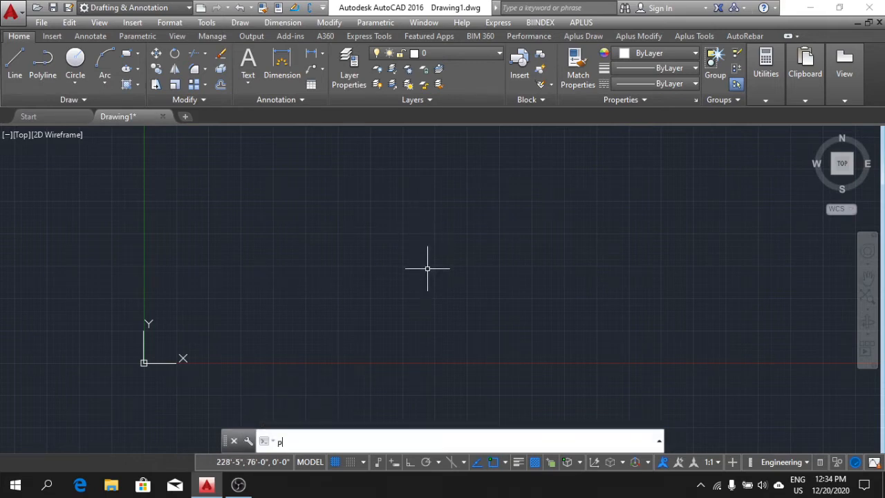
text(l)
key(Return)
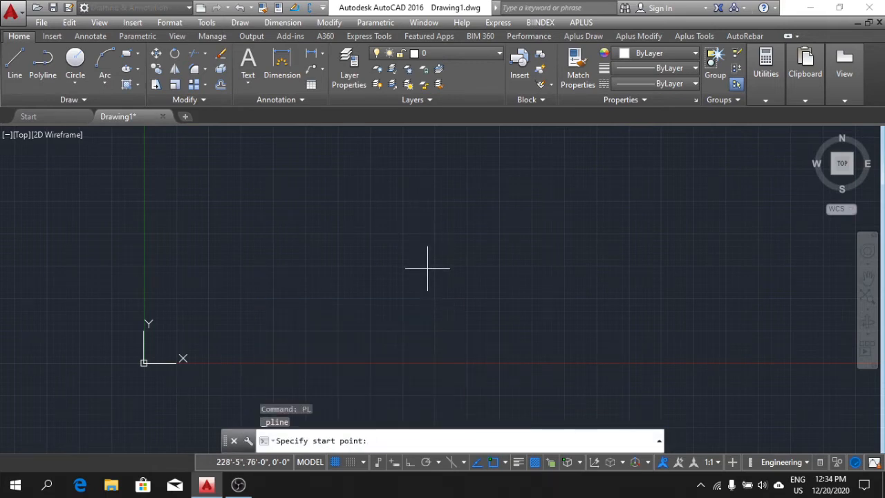
click(270, 245)
click(465, 186)
click(512, 258)
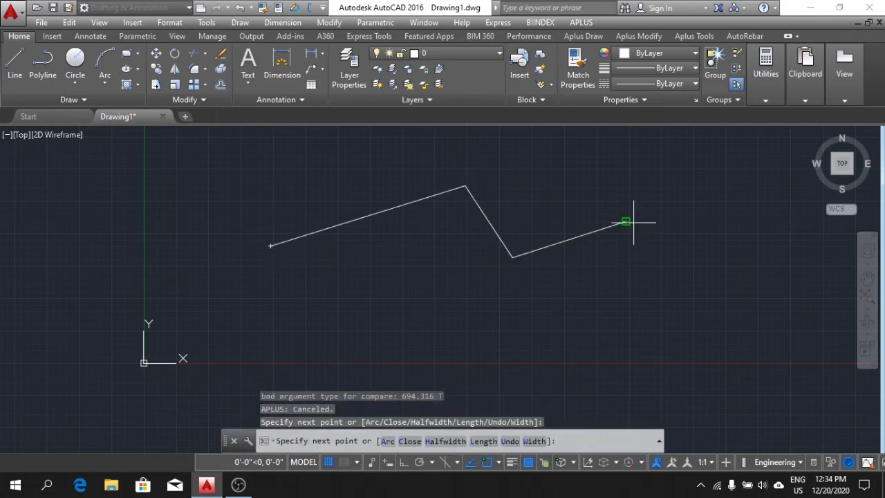
click(626, 222)
click(668, 262)
click(704, 337)
click(570, 346)
click(384, 301)
click(312, 259)
click(247, 338)
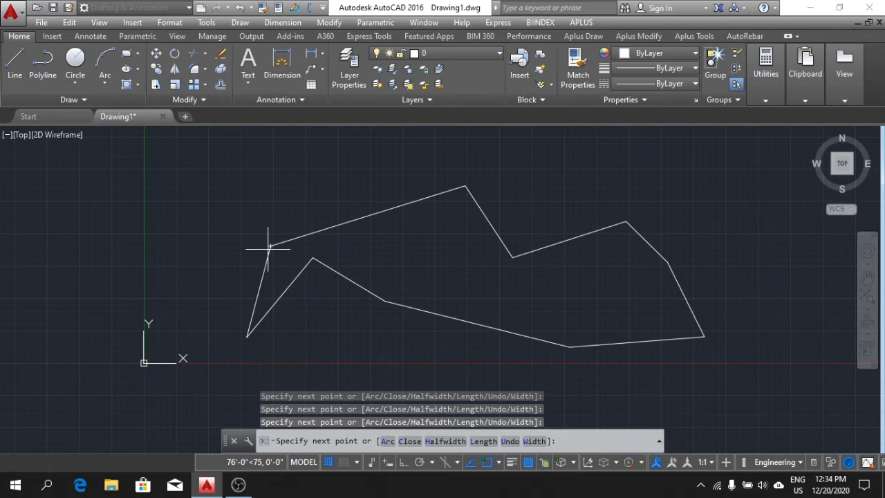
click(269, 246)
key(Escape)
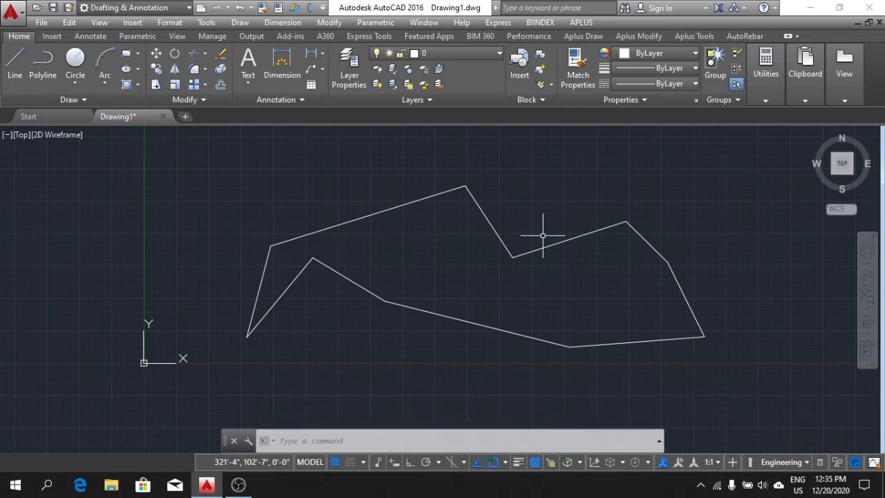
click(410, 203)
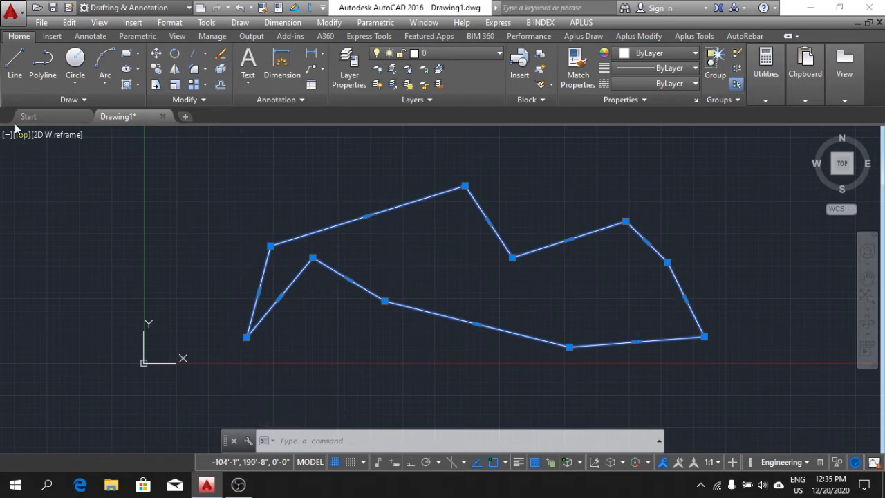
Draw an irregular outline of seven segments with the Line command to the upper left of the polyline, ending at its start point.
click(15, 62)
click(162, 175)
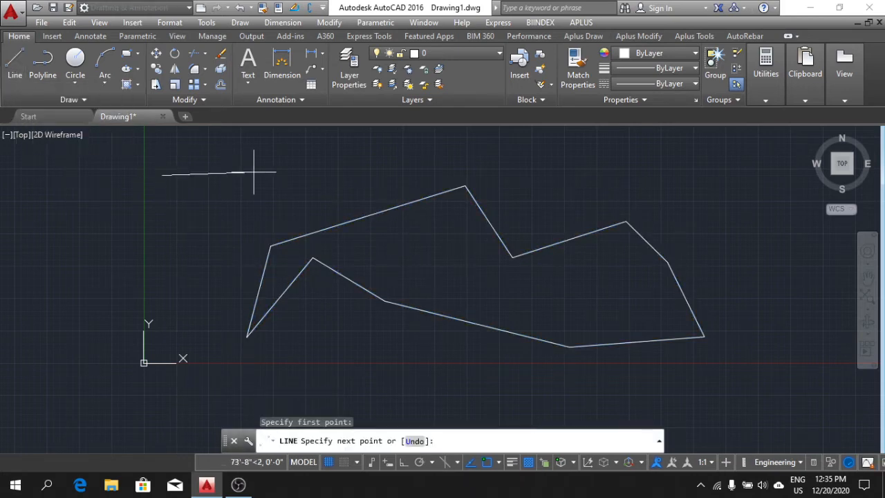
click(254, 172)
click(221, 216)
click(184, 257)
click(96, 208)
click(48, 188)
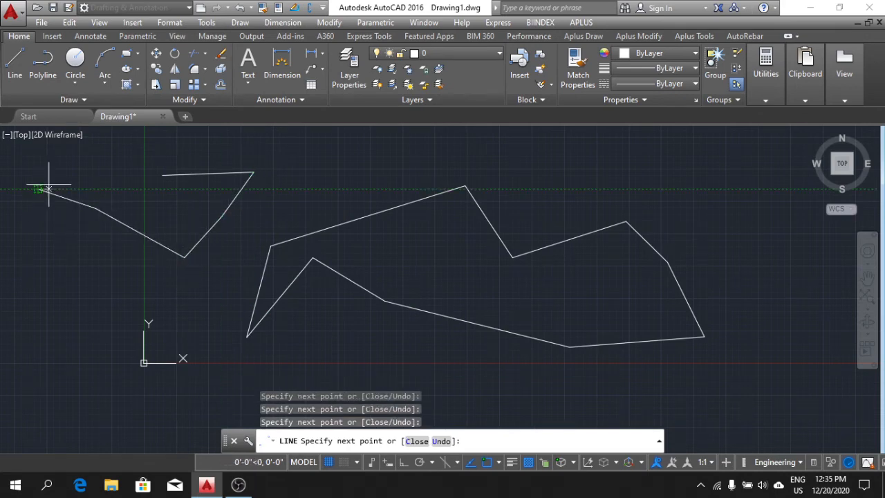
click(38, 188)
click(114, 171)
click(162, 176)
key(Escape)
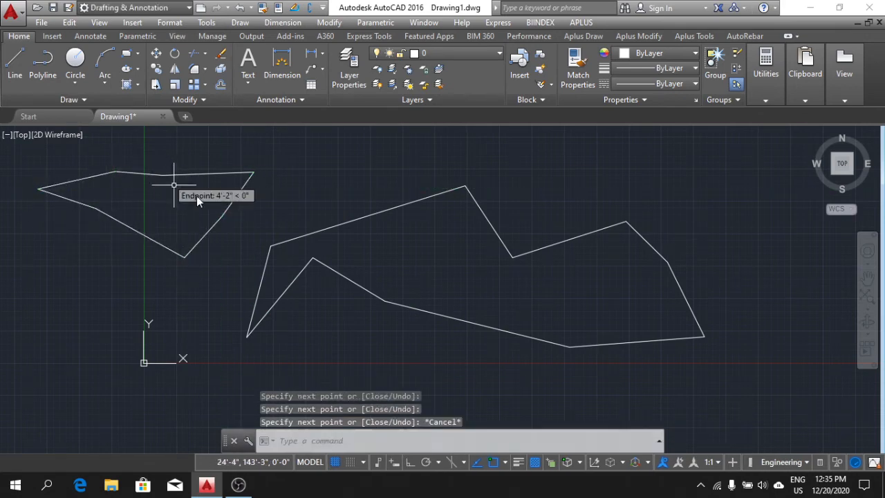
Select three segments of the Line outline individually to check that they are separate objects, and deselect them.
click(207, 174)
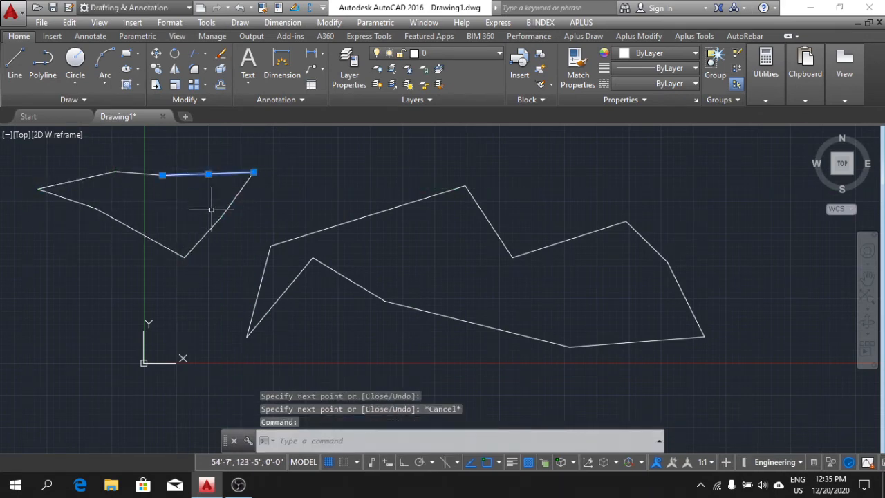
click(158, 242)
click(213, 229)
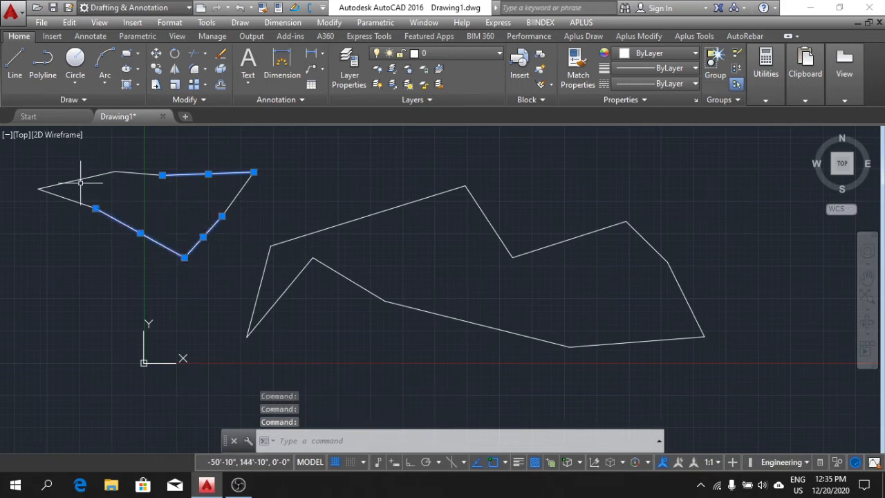
key(Escape)
key(Escape)
key(Escape)
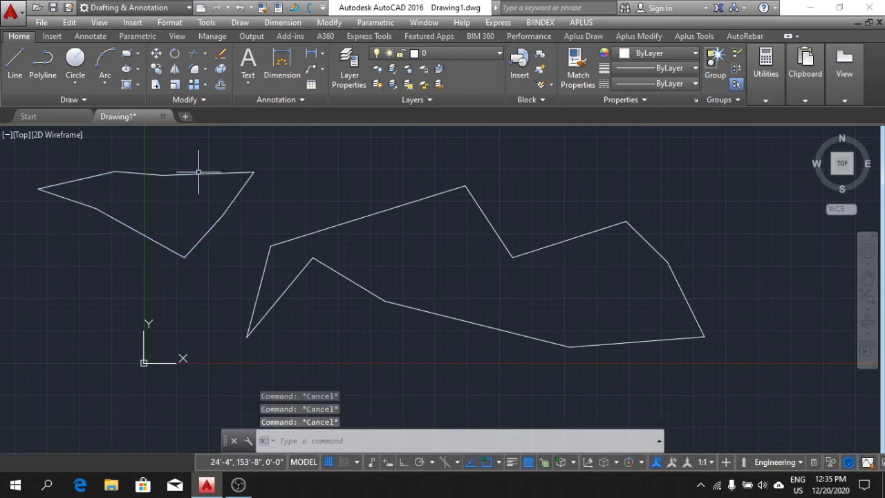
Select all the segments of the Line outline with crossing windows and delete them.
click(235, 224)
click(121, 172)
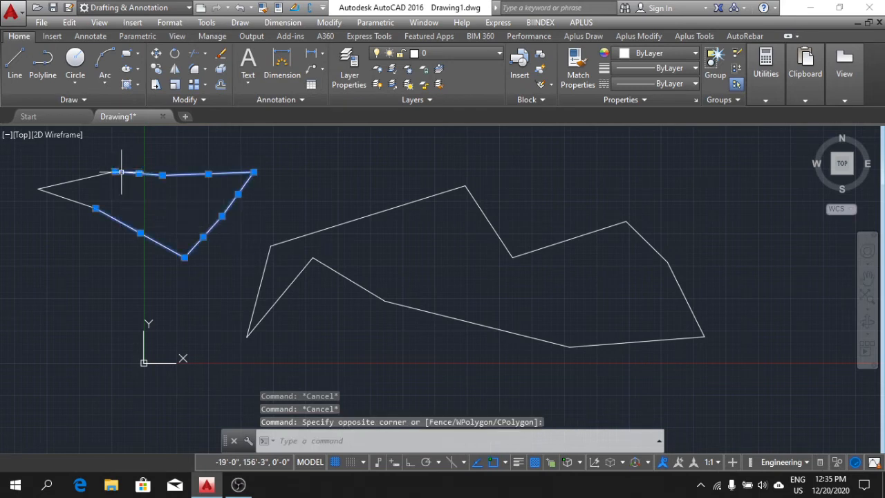
click(190, 271)
click(73, 164)
key(Delete)
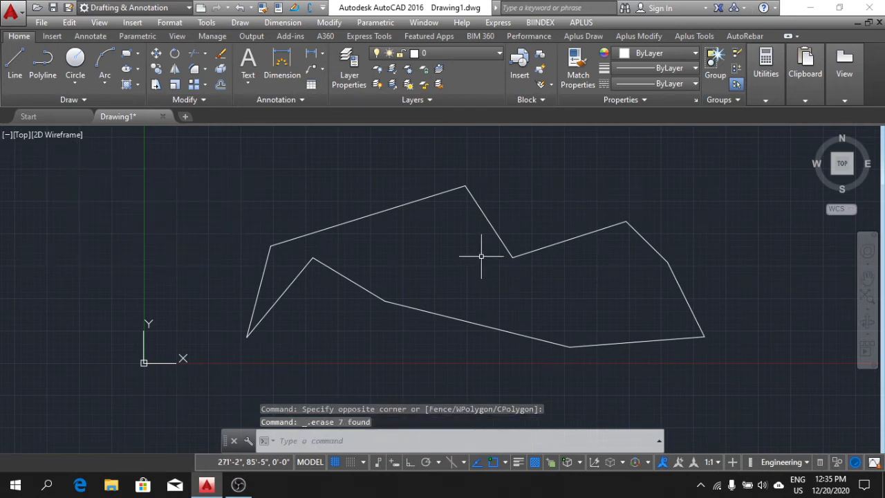
Select the polyline outline by one segment to check it as a single object, deselect it, and delete it with a crossing selection.
click(430, 199)
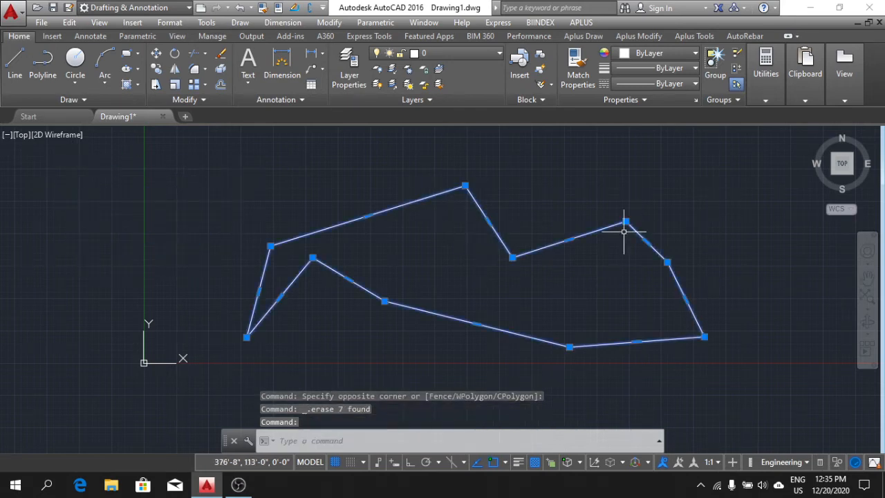
middle_drag(673, 332, 623, 290)
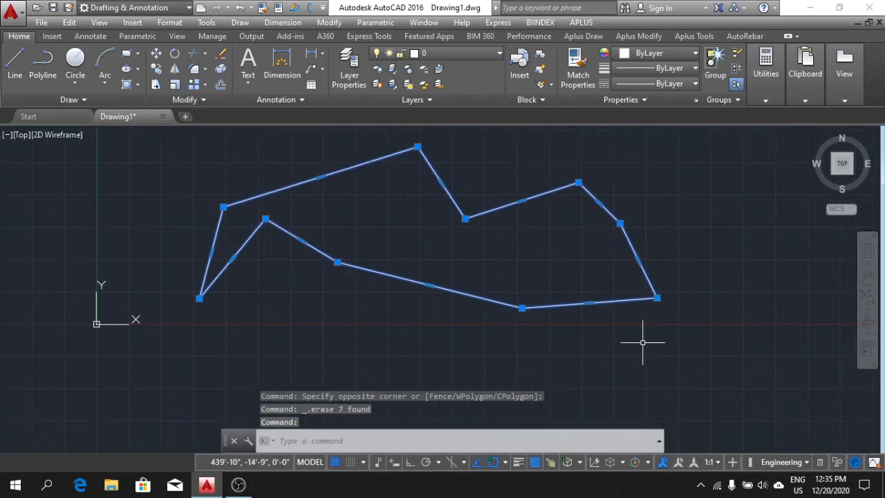
key(Escape)
click(671, 346)
click(491, 184)
key(Delete)
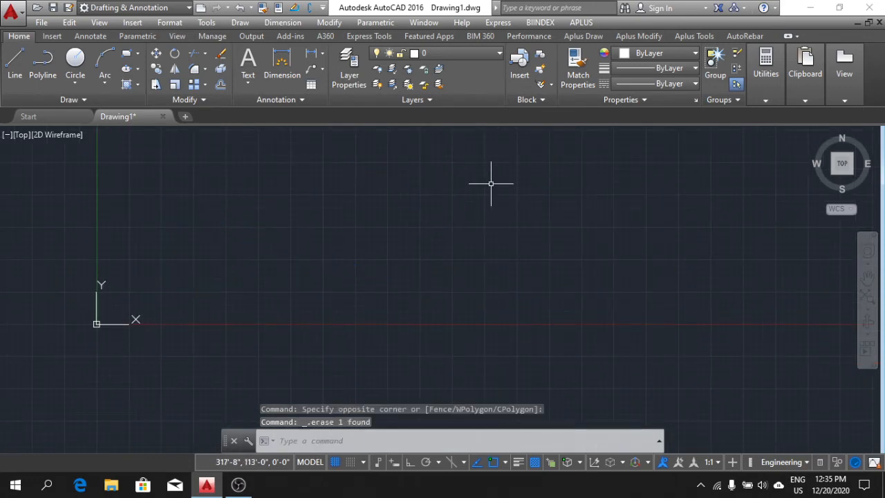
Start a polyline with Ortho on and draw a 50' horizontal segment to the right and a 50' vertical segment downward.
click(42, 61)
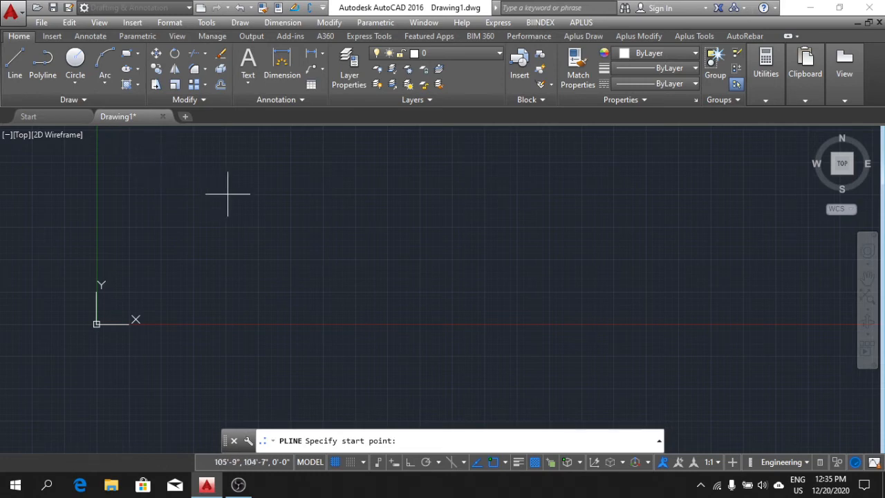
click(410, 462)
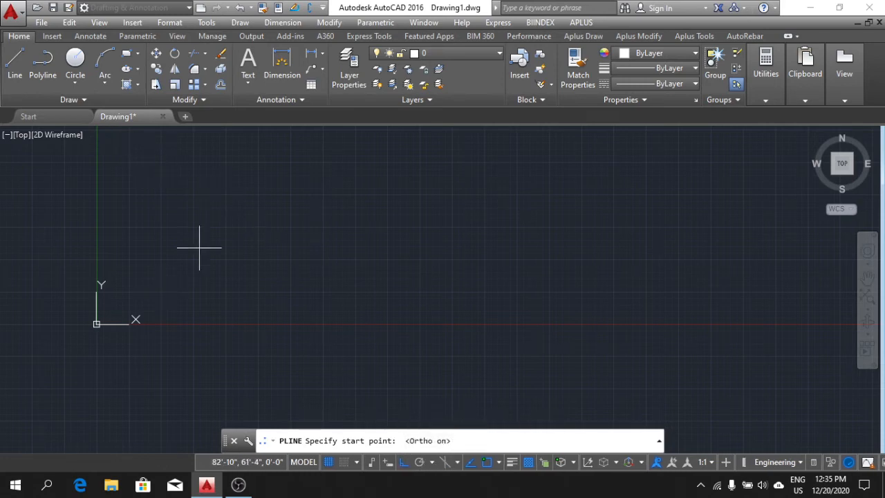
click(196, 220)
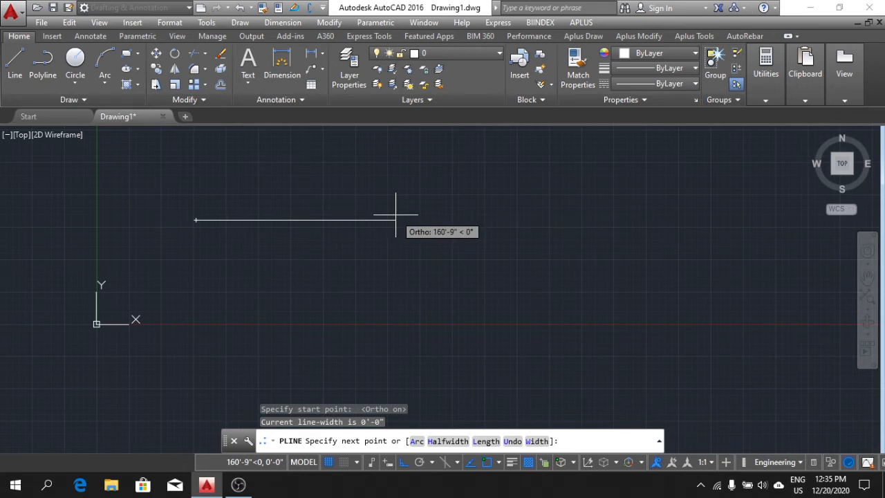
middle_drag(396, 216, 398, 237)
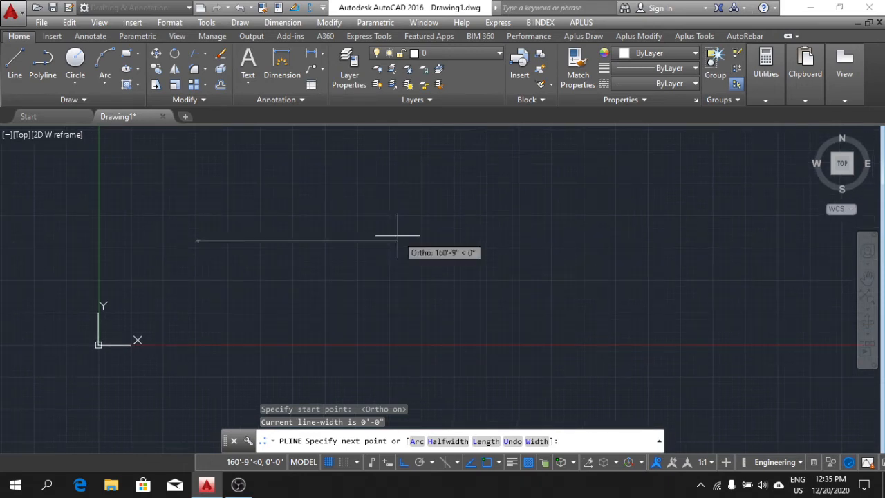
text(50')
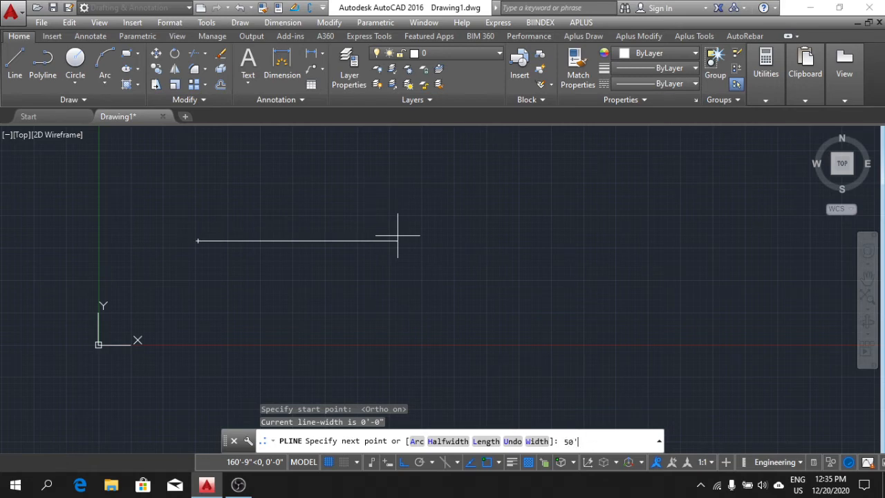
key(Return)
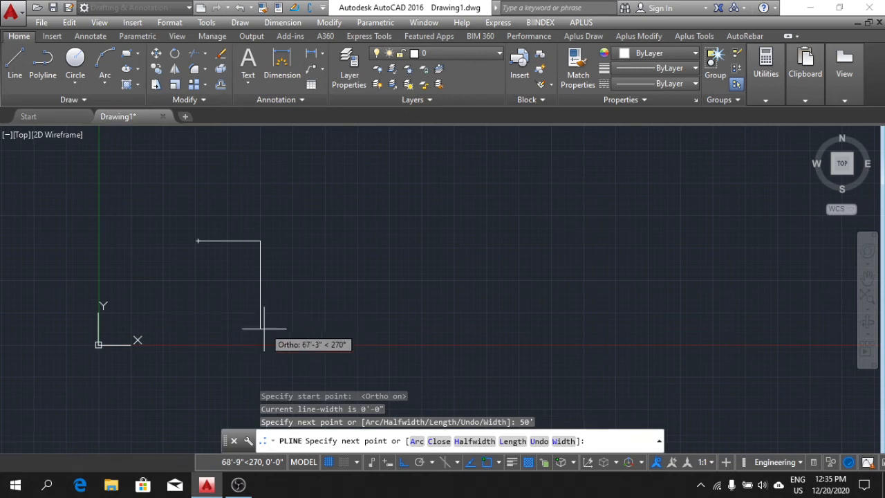
text(50')
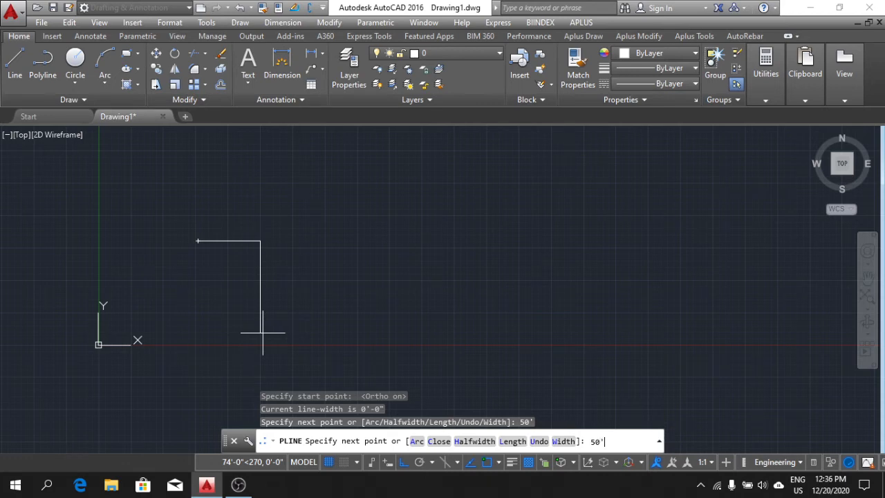
key(Return)
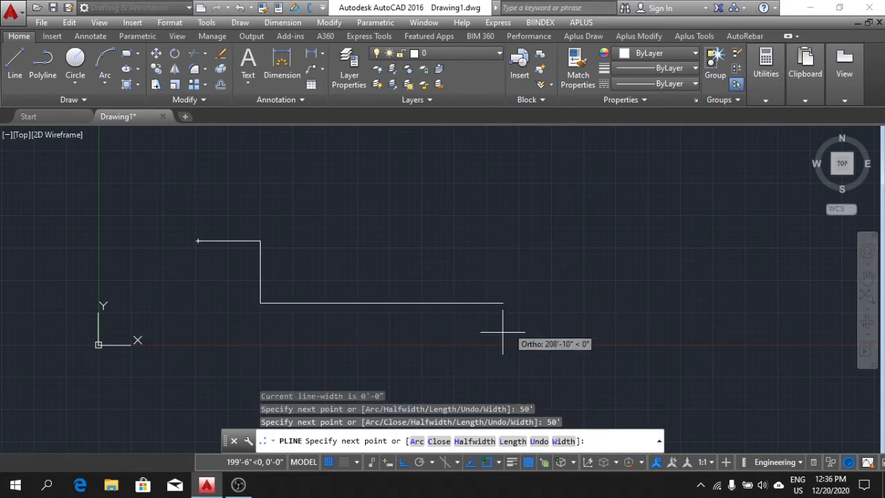
Turn Ortho off and continue the polyline to the right as a freehand zigzag of seven sloping segments.
click(403, 463)
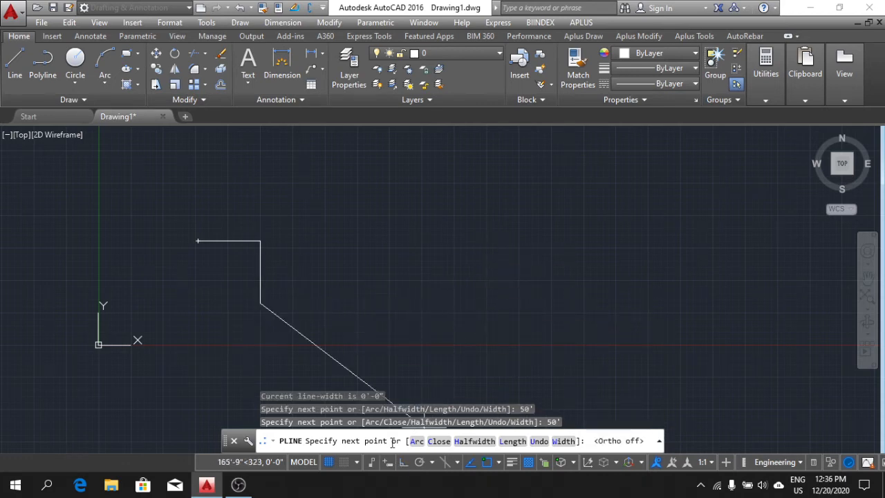
click(305, 342)
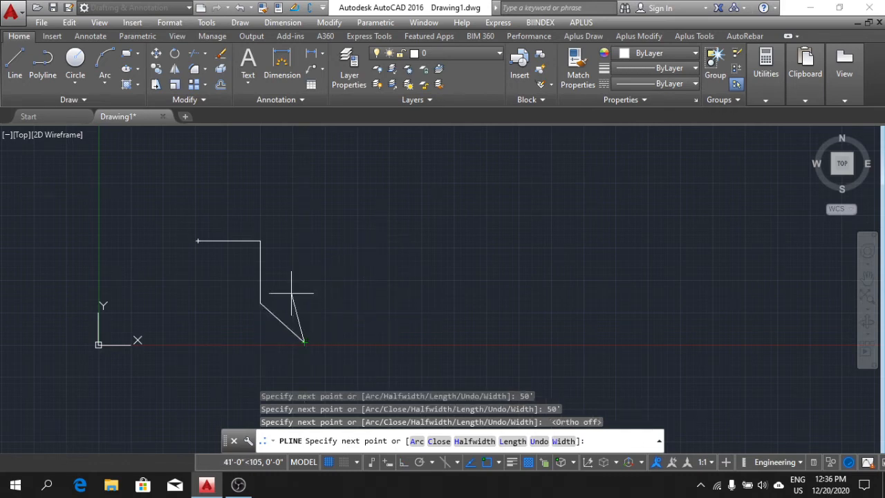
click(291, 294)
click(337, 322)
click(319, 265)
click(390, 313)
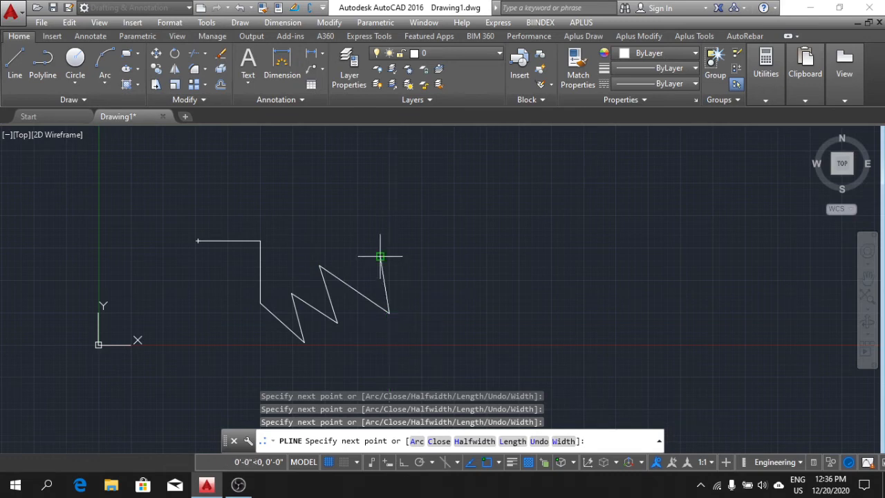
click(381, 257)
click(465, 312)
Continue the polyline freehand up and back to the left over the zigzag, ending above its start point.
click(443, 241)
click(392, 202)
click(369, 234)
click(304, 209)
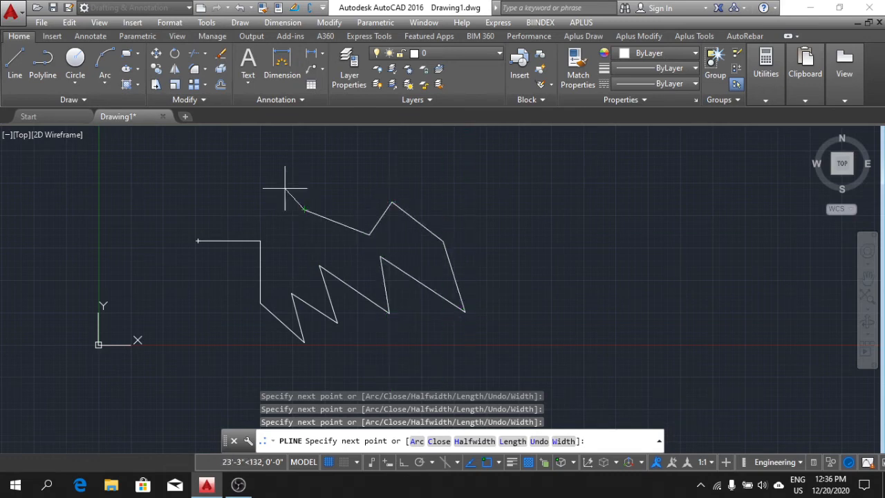
click(265, 175)
click(202, 183)
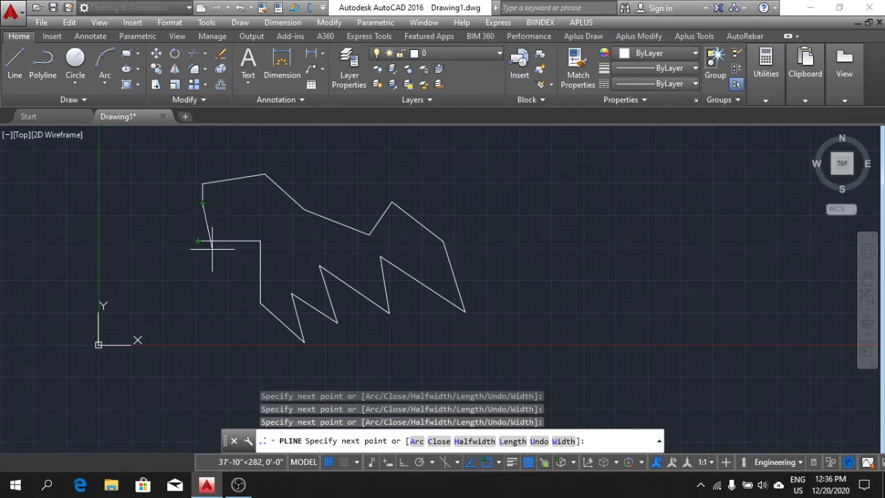
Close the polyline back to its start point with the Close option.
scroll(202, 243, up, 5)
middle_drag(171, 216, 306, 269)
scroll(308, 268, down, 2)
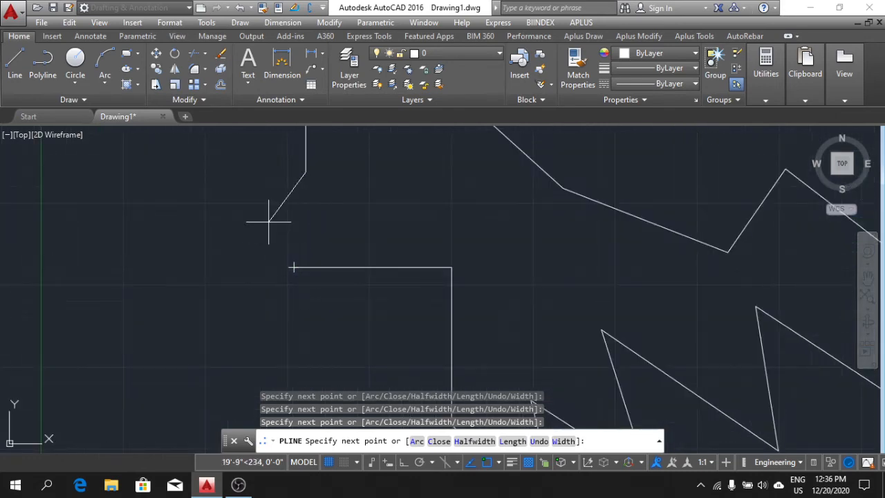
scroll(269, 222, down, 2)
middle_drag(282, 235, 262, 247)
right_click(237, 230)
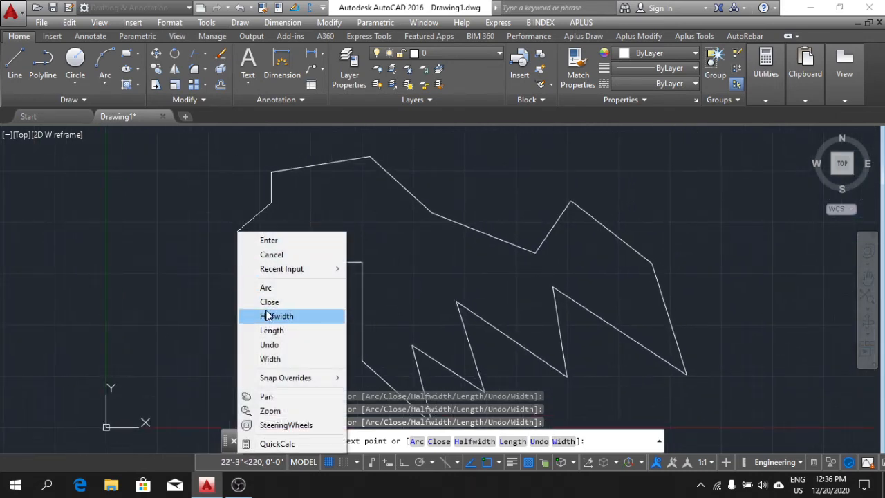
click(269, 302)
scroll(442, 270, down, 5)
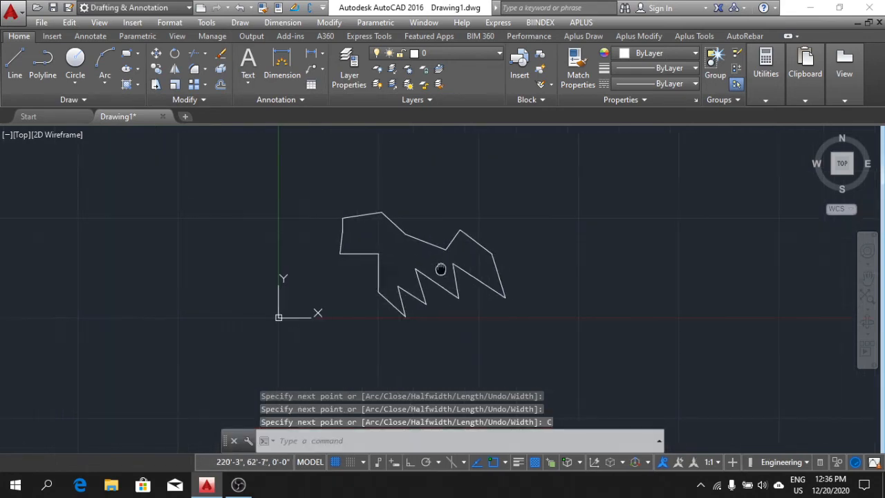
Select the closed zigzag polyline as a single object, clear the selection, and erase the polyline with a crossing selection.
click(397, 237)
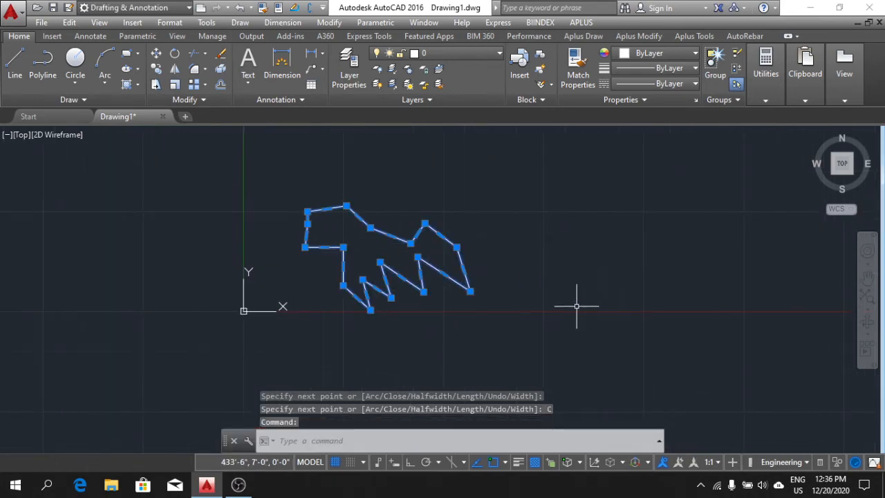
key(Escape)
key(Escape)
click(490, 326)
click(370, 205)
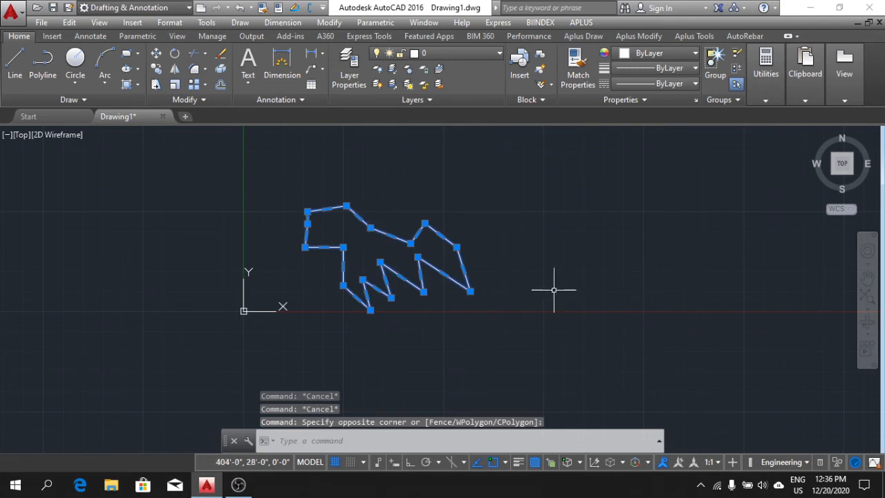
key(Delete)
Start a polyline above the X axis and, with Ortho on, draw a horizontal segment about 172' long to the right.
middle_drag(525, 271, 459, 275)
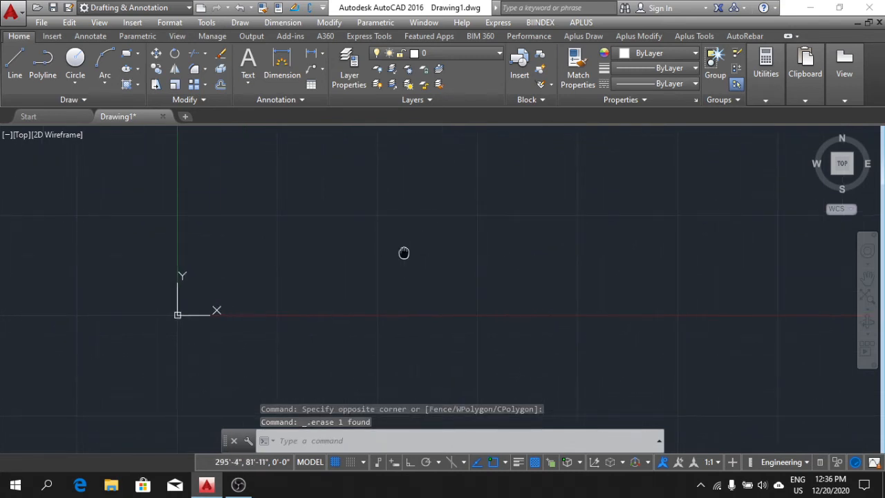
middle_drag(405, 253, 379, 276)
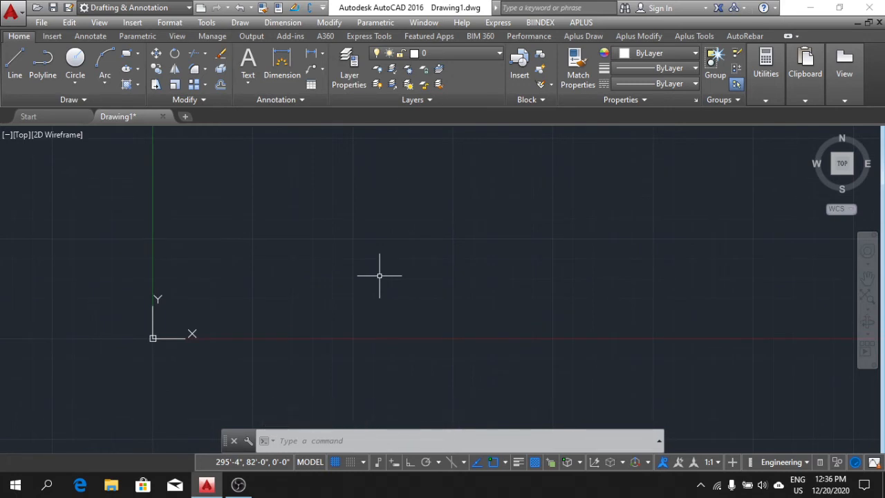
mouse_move(379, 275)
middle_down()
mouse_move(393, 279)
mouse_move(407, 261)
mouse_move(397, 259)
middle_up()
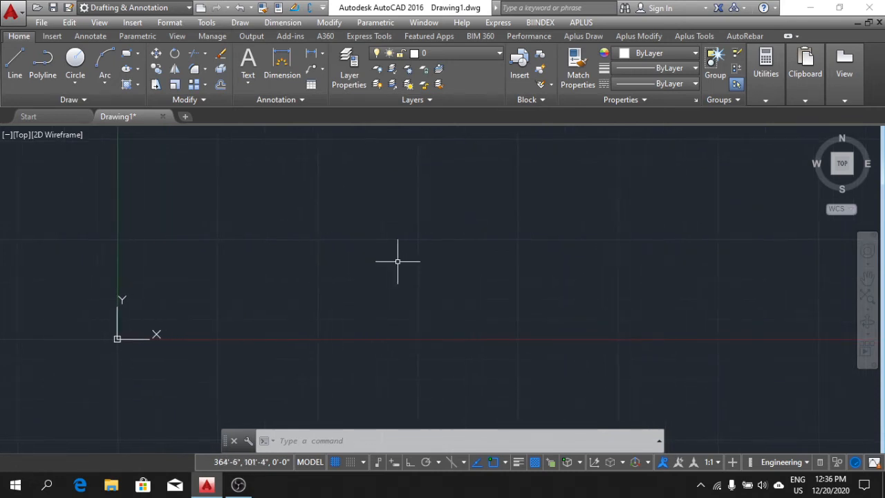
click(46, 64)
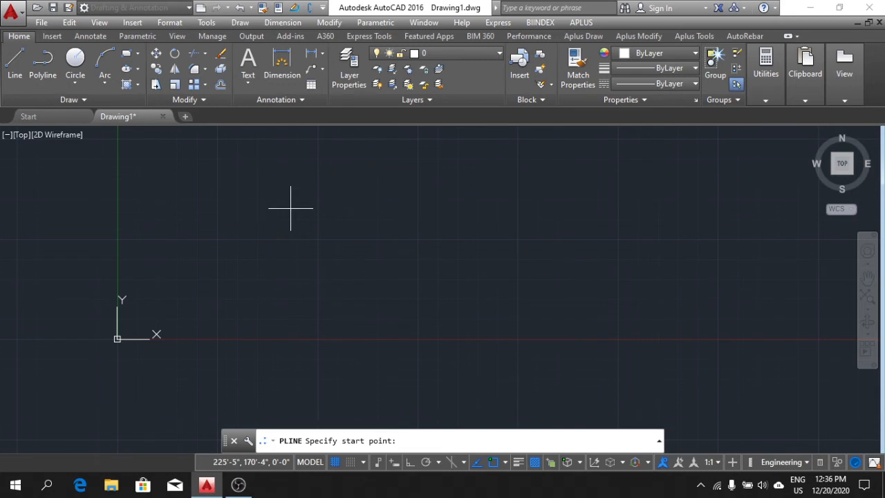
click(251, 212)
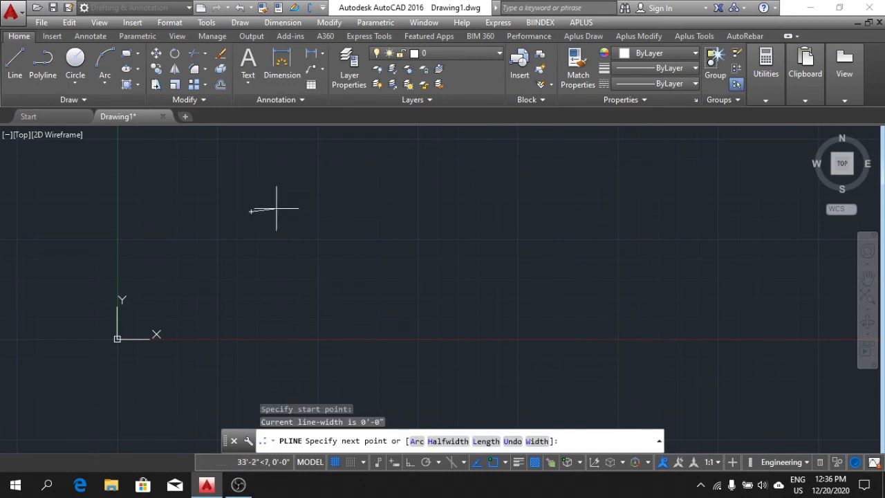
click(405, 463)
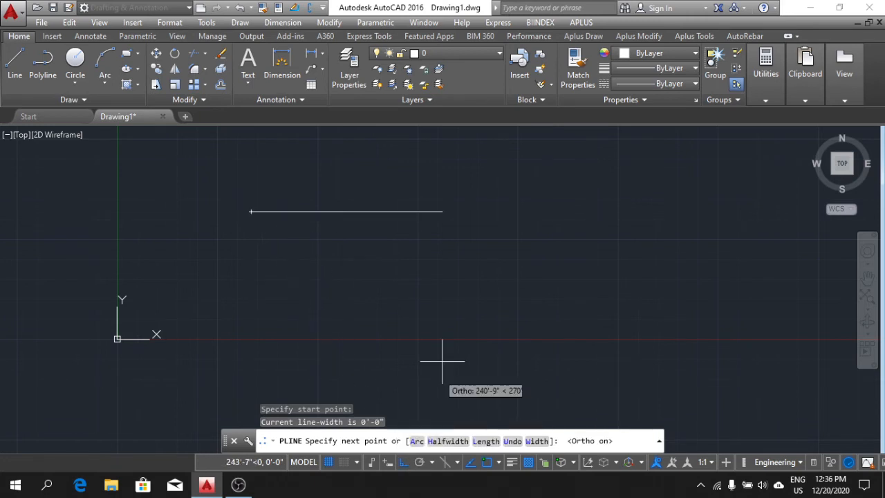
click(383, 224)
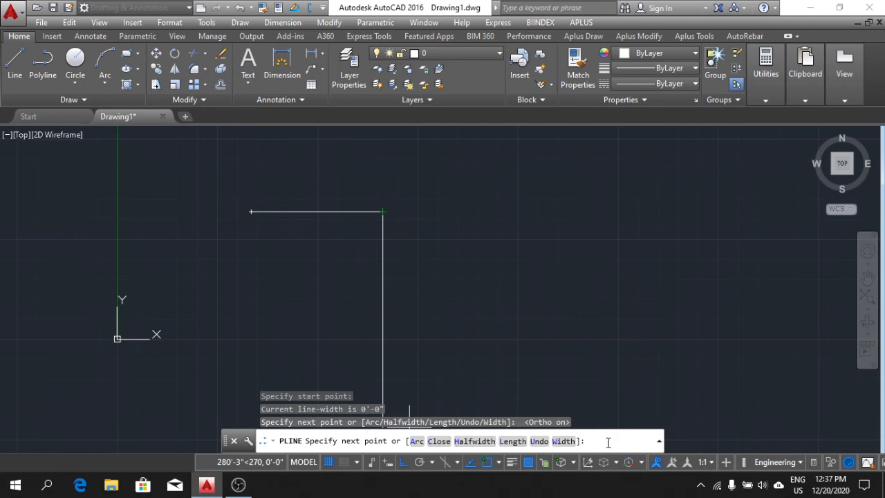
Continue the polyline with the Arc option as three alternating semicircular arcs going straight down, the first about 85' across.
click(416, 442)
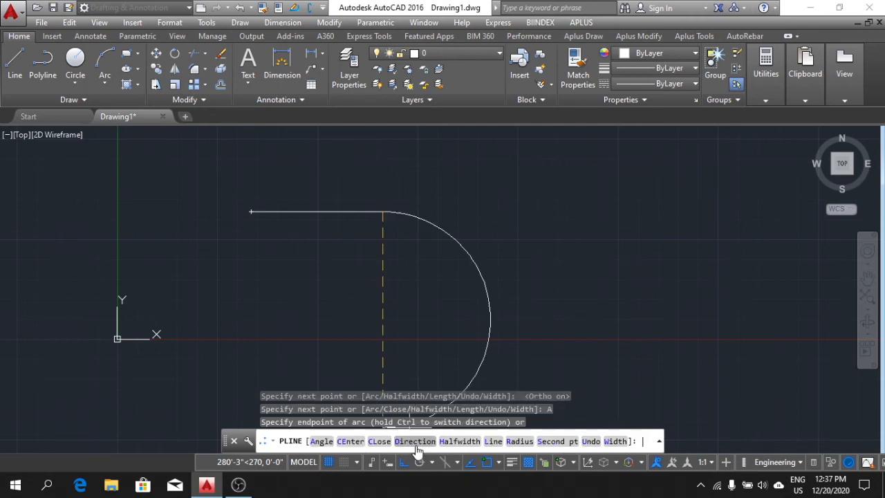
click(382, 276)
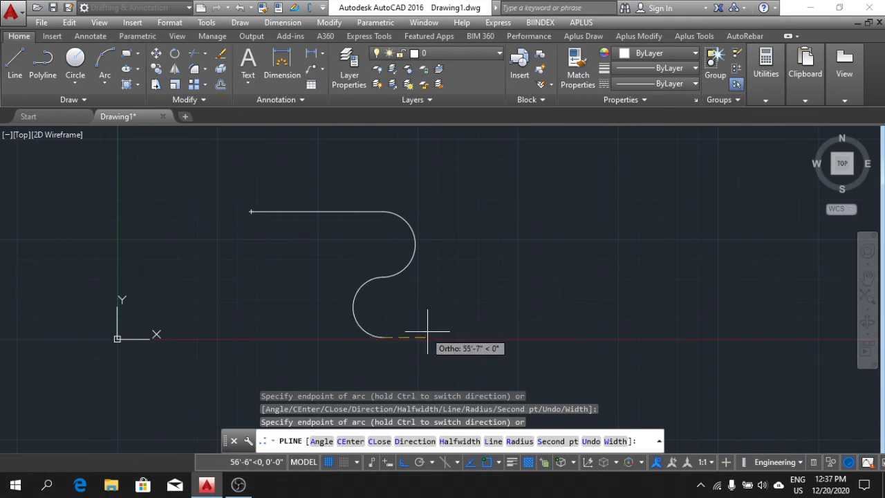
click(383, 374)
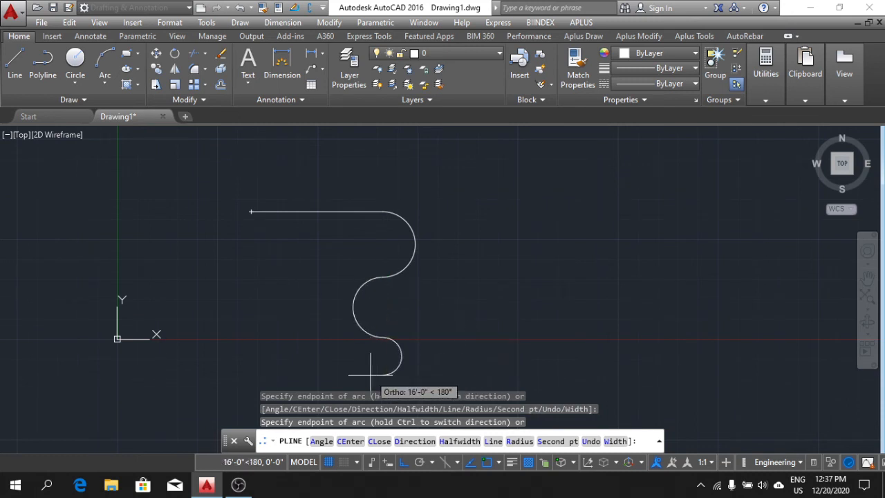
Turn Ortho off and continue the polyline with freehand arcs that curve left around the origin and loop back to the right.
middle_drag(371, 374, 356, 296)
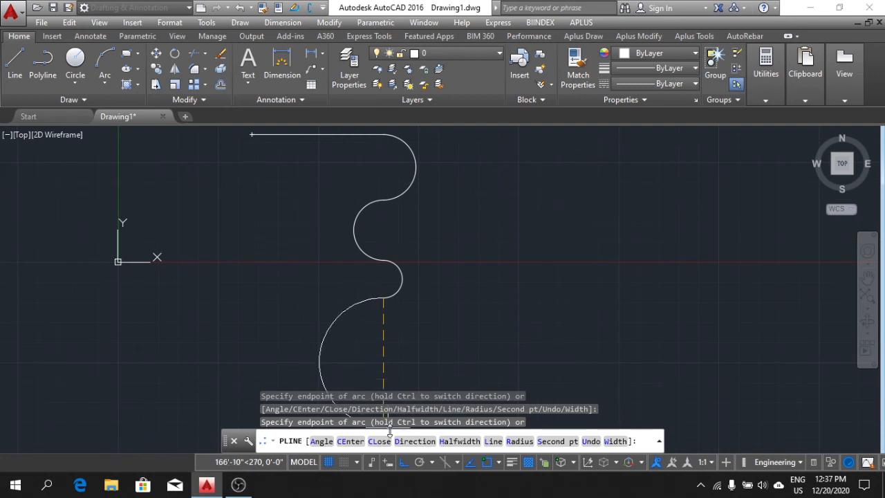
click(404, 462)
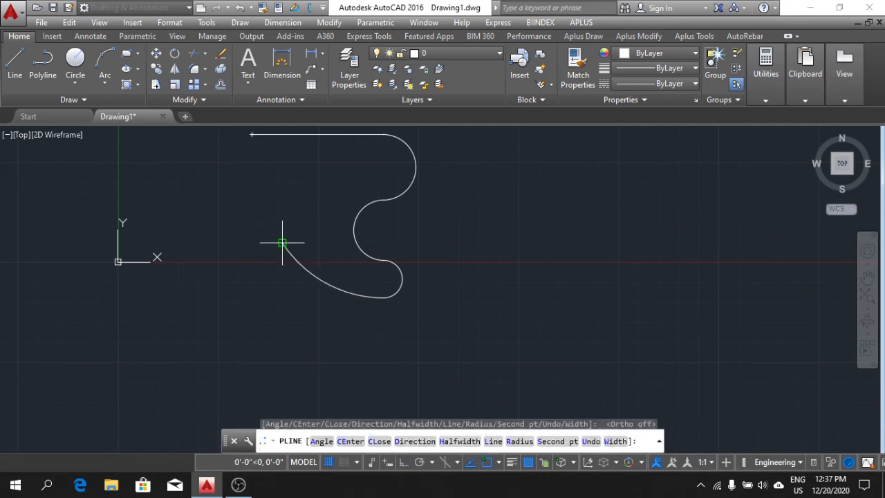
click(283, 242)
click(201, 222)
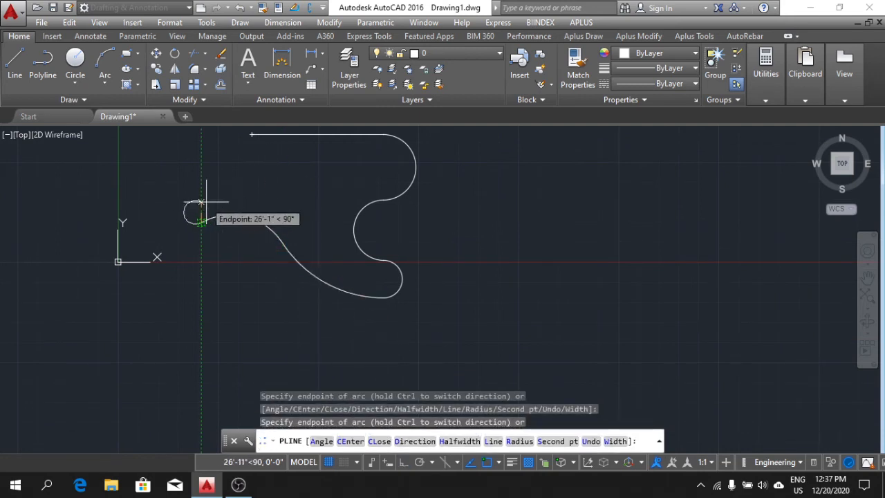
middle_drag(206, 202, 311, 314)
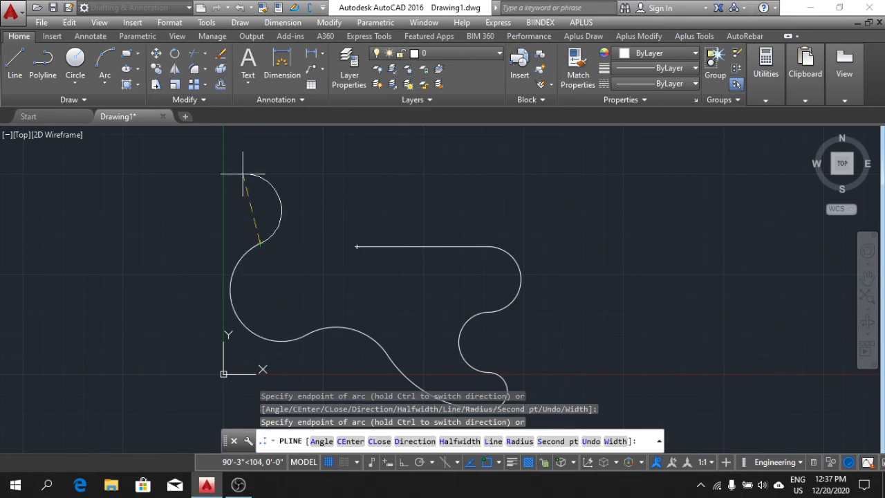
click(178, 222)
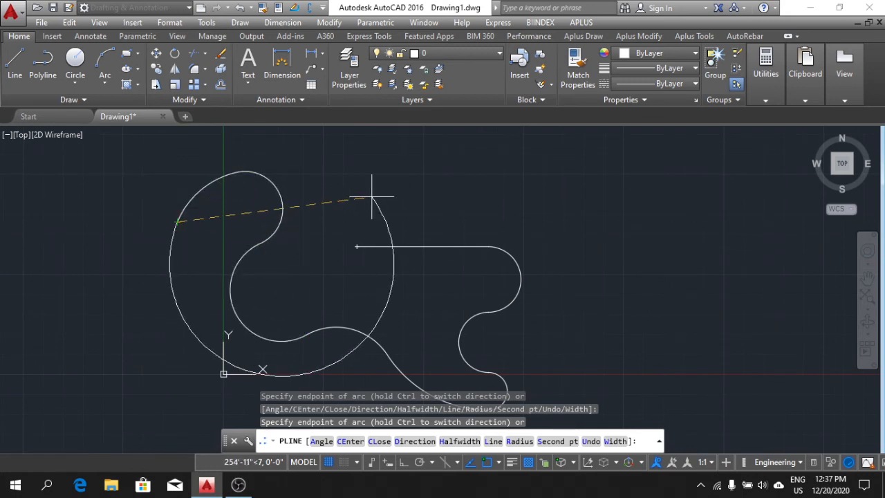
click(372, 196)
click(516, 212)
click(596, 234)
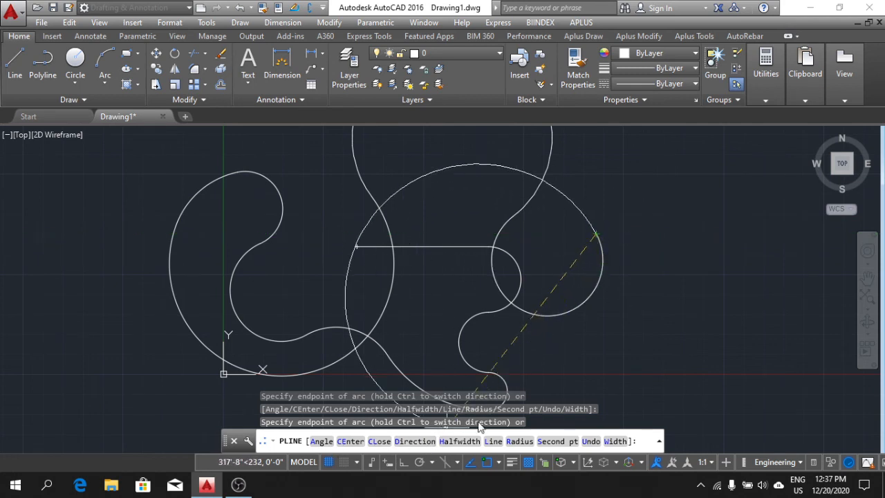
Switch the polyline back to the Line option, add six freehand straight zigzag segments to the right of the arcs, and end it.
middle_drag(756, 249, 699, 270)
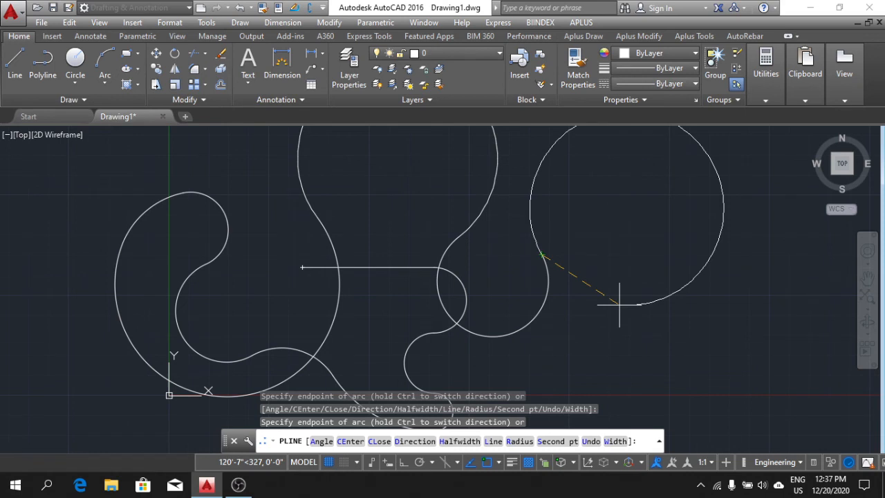
click(494, 442)
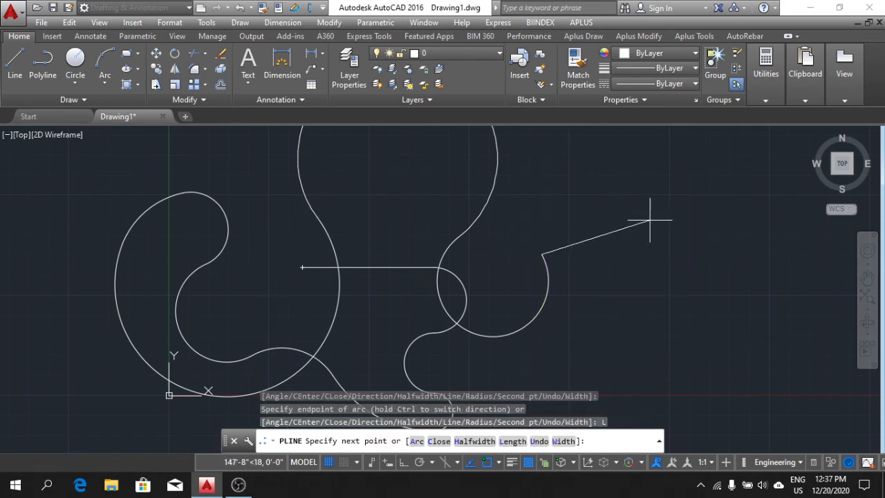
click(645, 257)
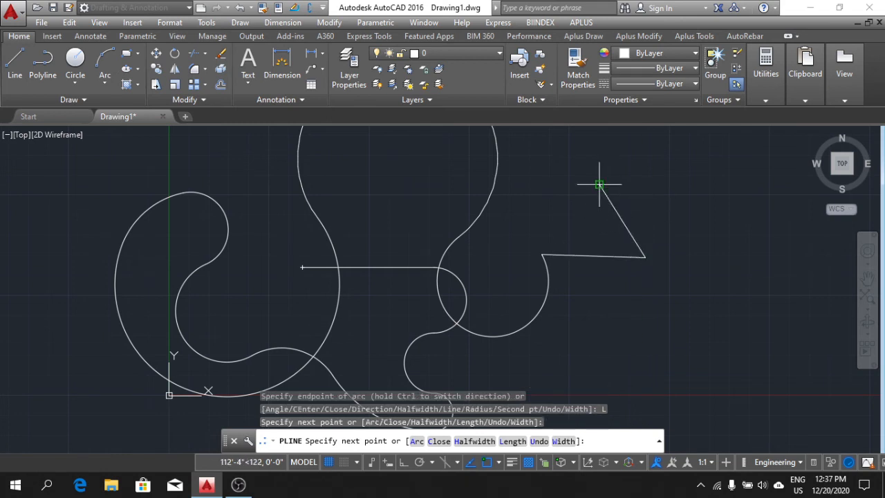
click(601, 184)
click(683, 176)
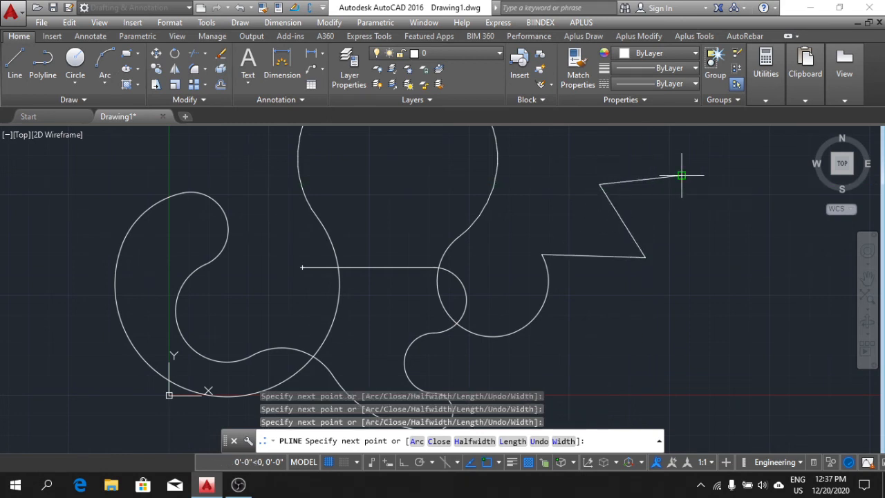
click(599, 305)
click(609, 366)
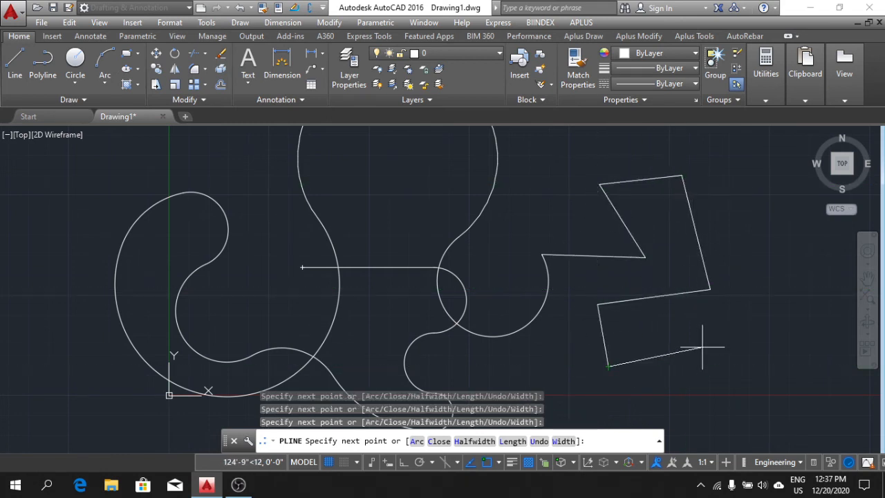
middle_drag(703, 347, 672, 277)
mouse_move(671, 310)
middle_down()
mouse_move(676, 350)
mouse_move(660, 323)
middle_up()
key(Escape)
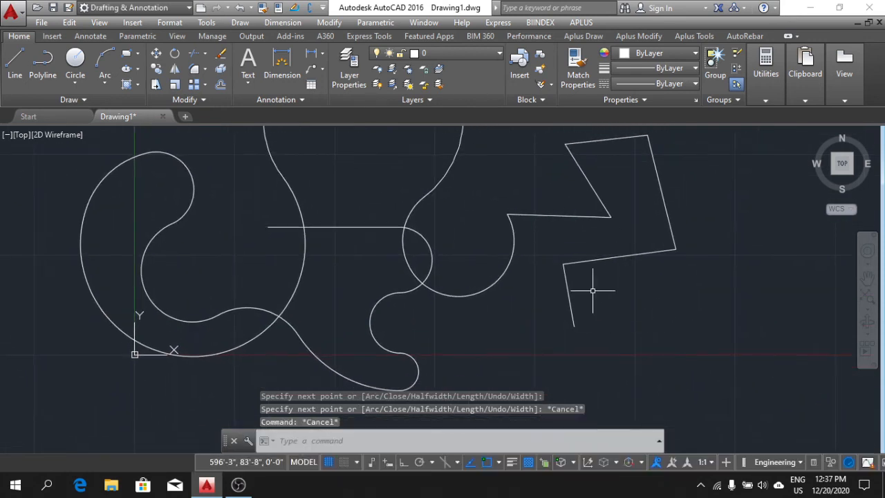
Select the whole line-and-arc polyline with a crossing window and erase it.
scroll(592, 292, down, 3)
click(696, 322)
click(440, 182)
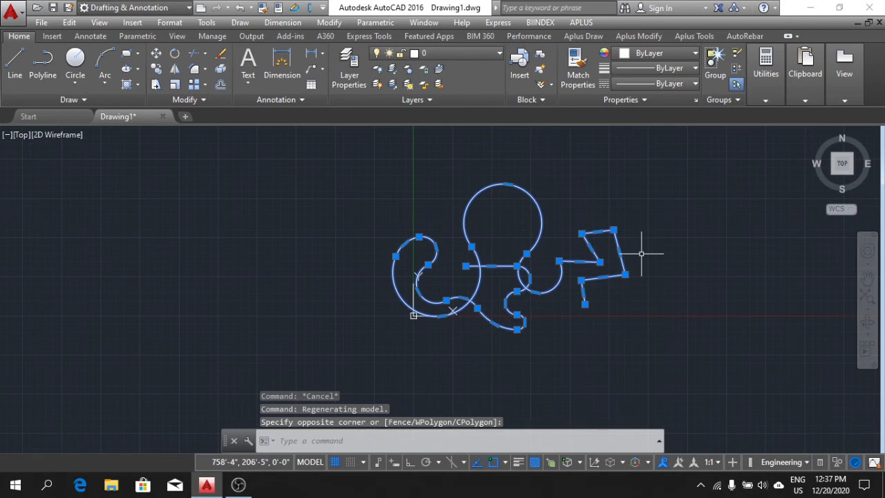
key(Delete)
Start a new polyline and draw three freehand segments: nearly horizontal to the right, sloping down, and sloping back up.
middle_drag(524, 218, 291, 253)
scroll(393, 251, down, 2)
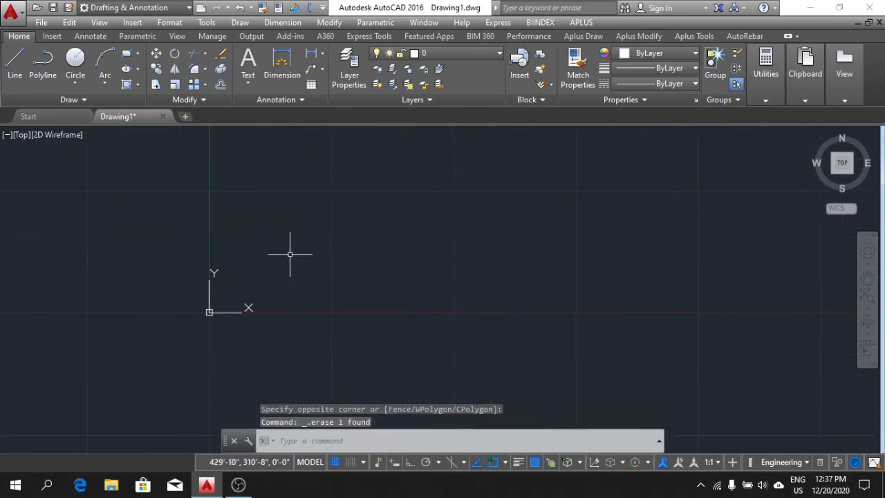
click(49, 66)
click(330, 197)
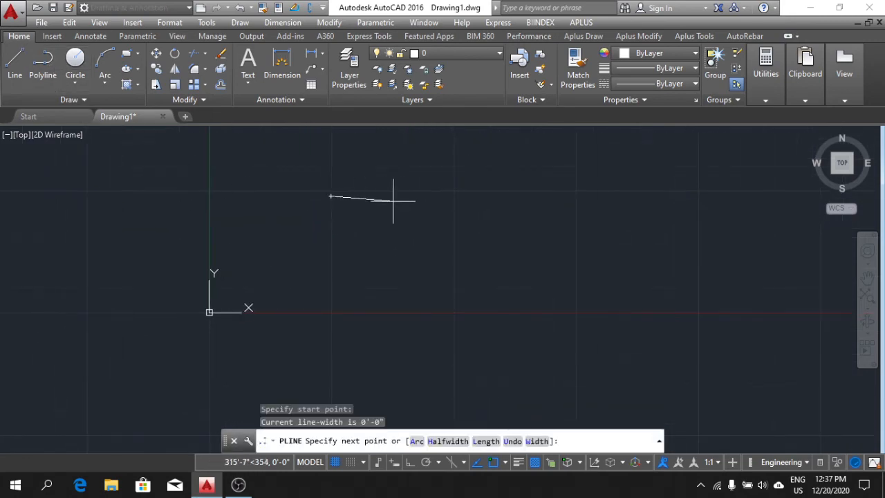
click(522, 260)
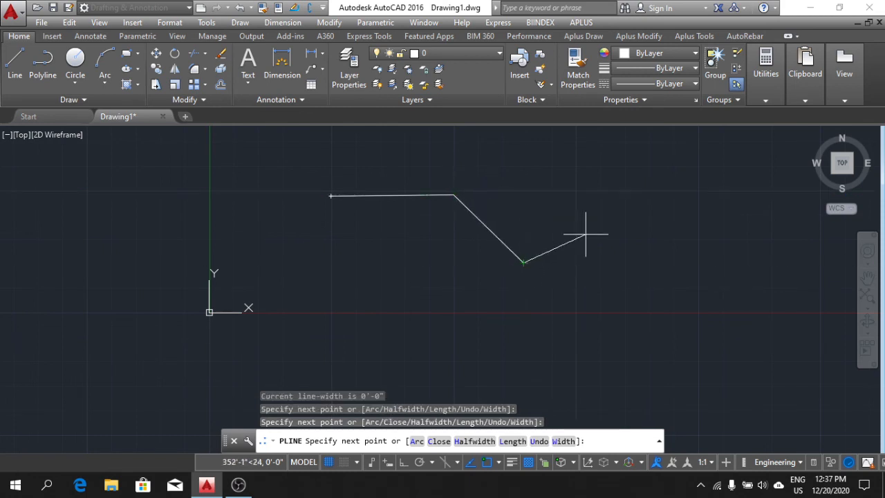
click(645, 216)
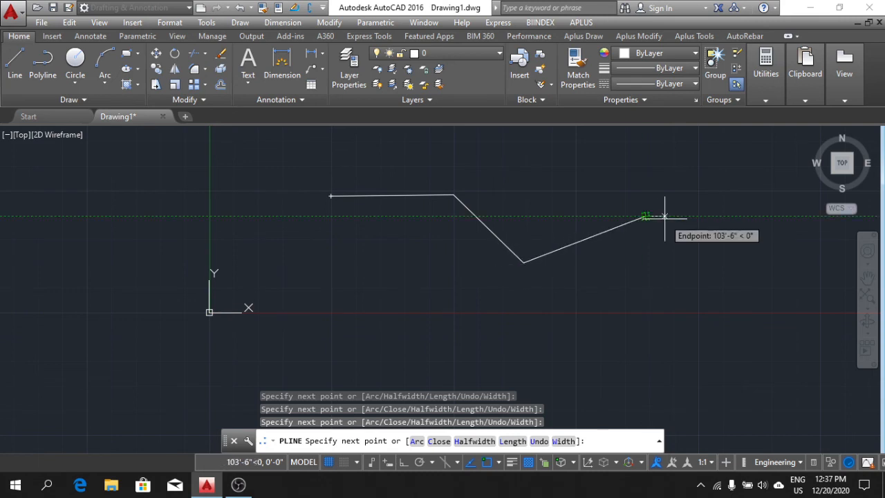
Remove segments from the end of the polyline one at a time with the Undo option, keeping only the first one.
text(u)
key(Return)
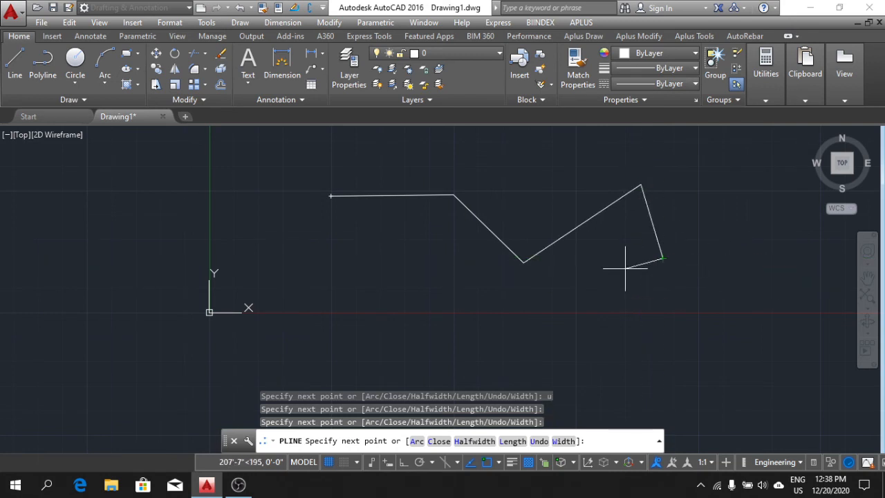
text(u)
key(Return)
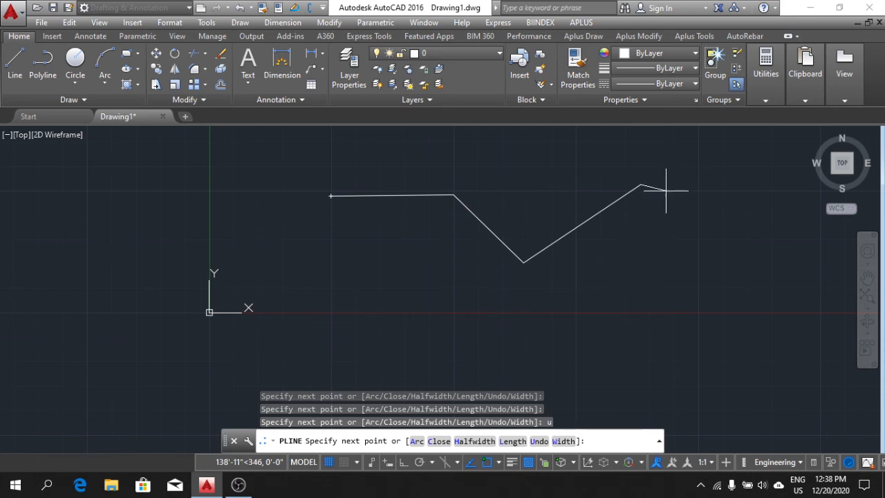
text(u)
key(Return)
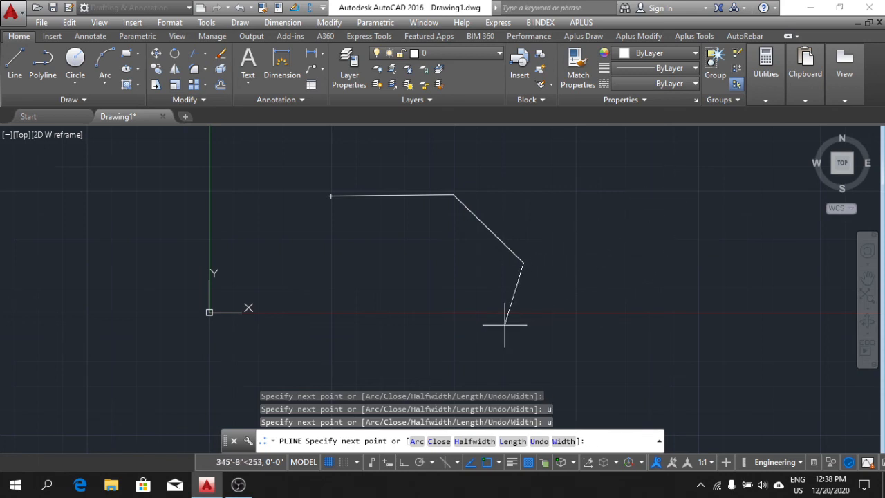
key(Return)
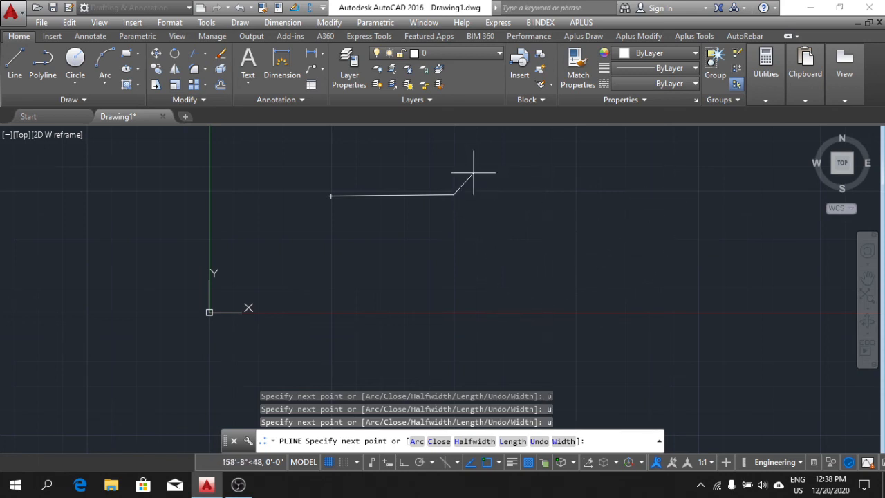
Continue the polyline from its first segment with nine freehand segments looping clockwise back below the start, leave it open, and end it.
click(499, 262)
click(594, 167)
click(678, 190)
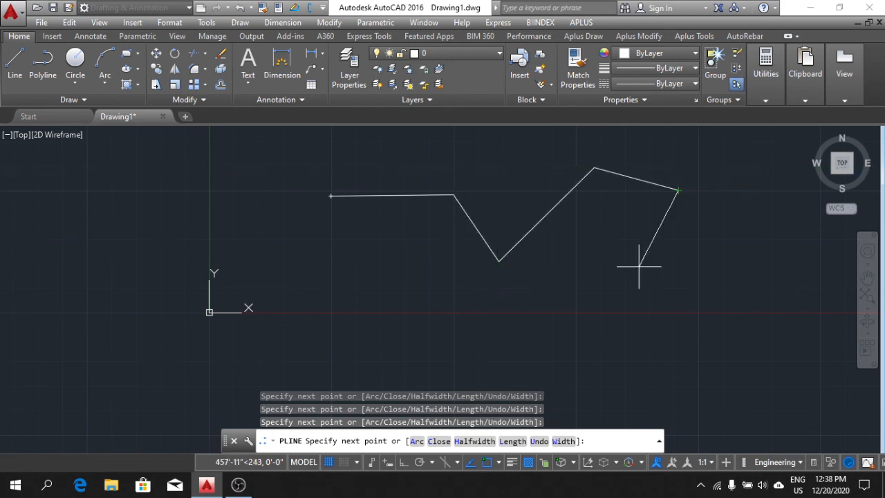
click(613, 311)
click(556, 319)
click(519, 306)
click(442, 320)
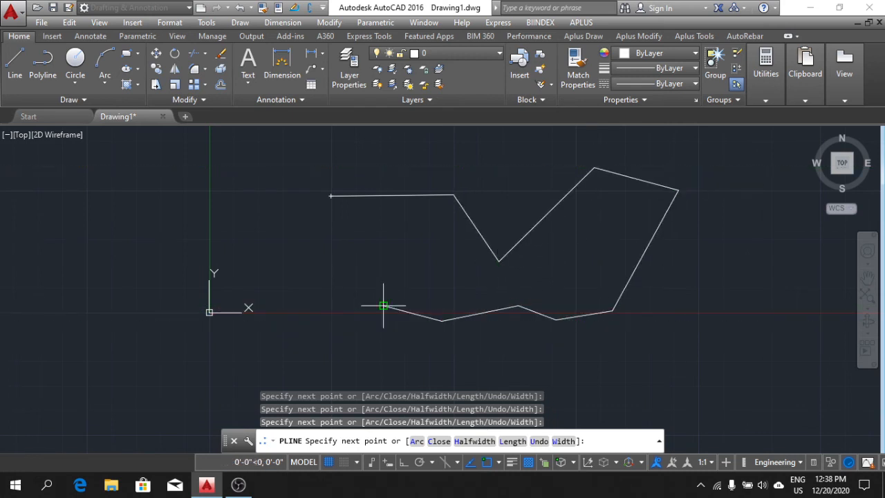
click(359, 269)
key(Escape)
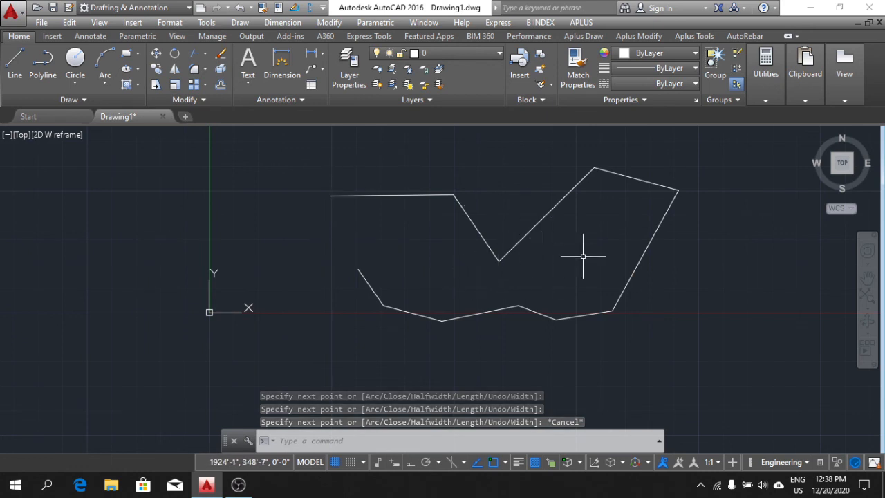
Select the whole open polyline with a crossing window and erase it.
click(629, 346)
click(498, 223)
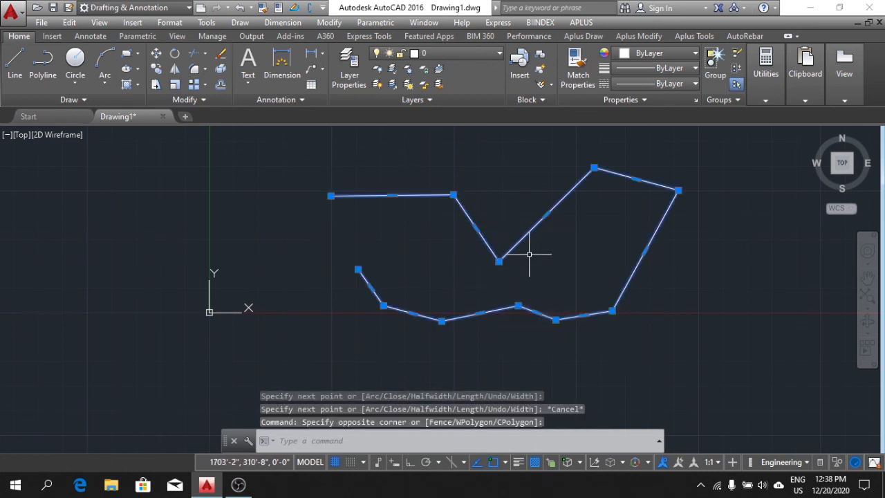
key(Delete)
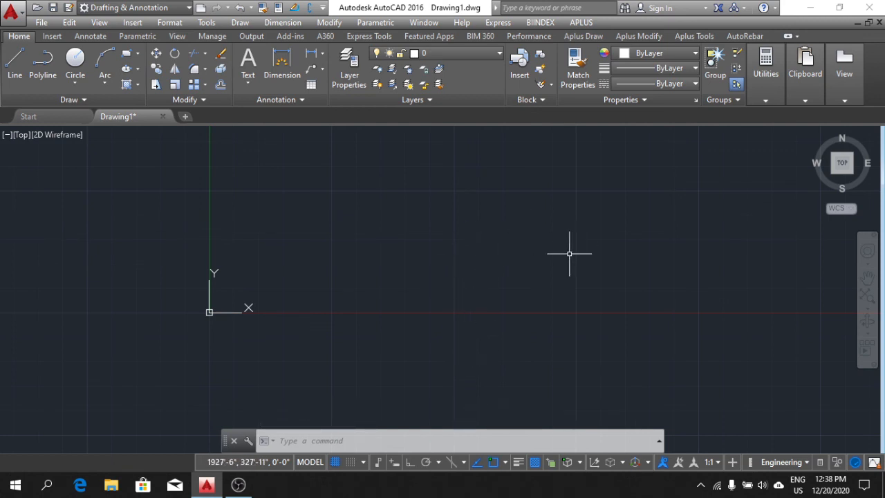
middle_drag(618, 231, 569, 250)
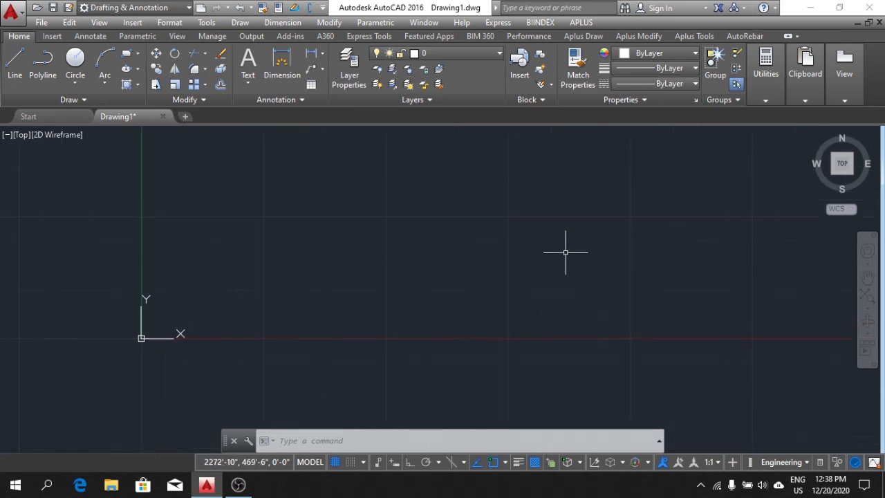
mouse_move(450, 223)
middle_down()
mouse_move(453, 243)
mouse_move(461, 241)
middle_up()
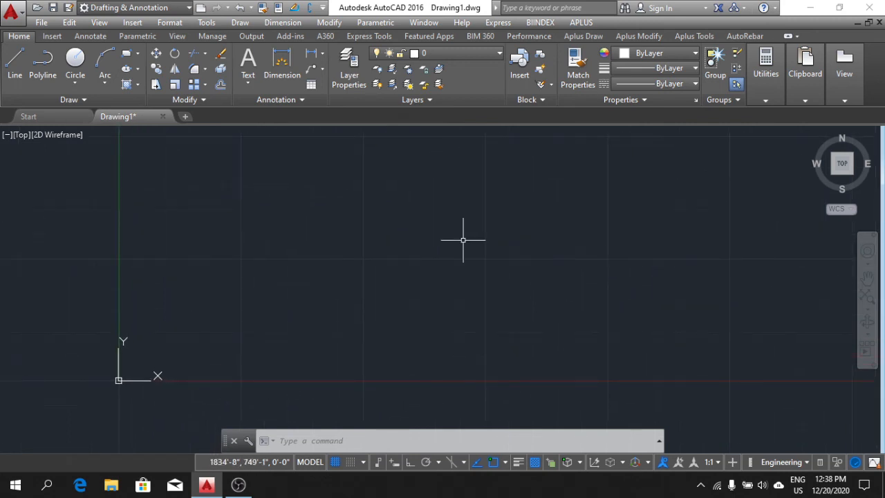
scroll(477, 230, down, 3)
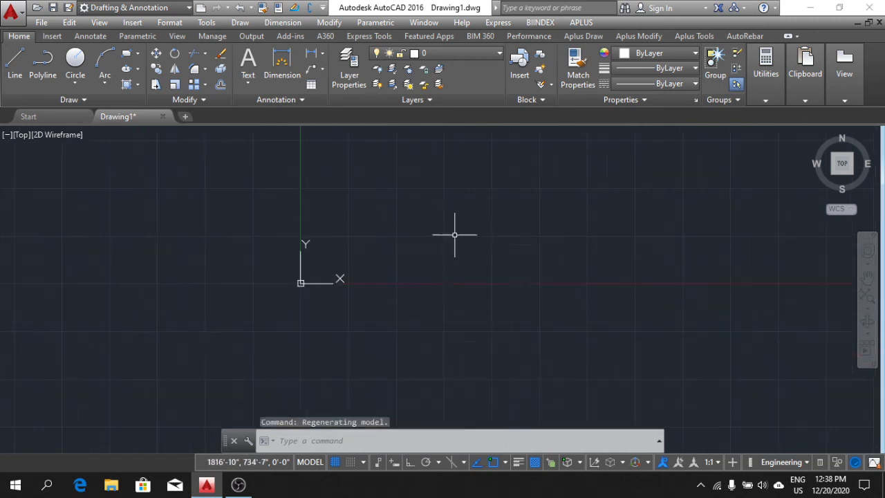
mouse_move(455, 235)
middle_down()
mouse_move(340, 287)
mouse_move(377, 287)
middle_up()
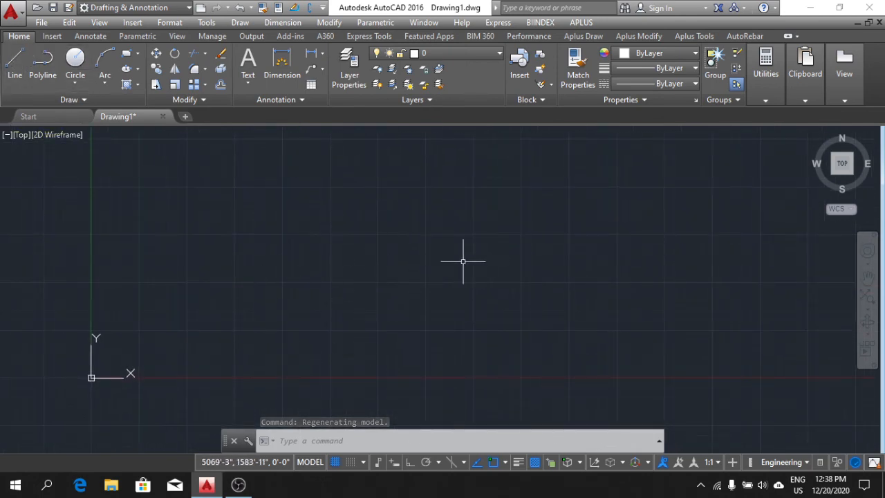
middle_drag(463, 261, 411, 297)
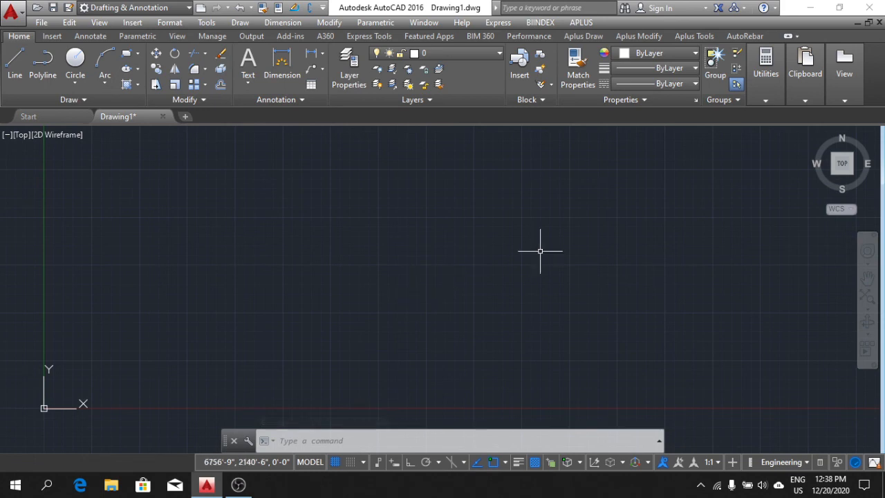
middle_drag(522, 233, 488, 263)
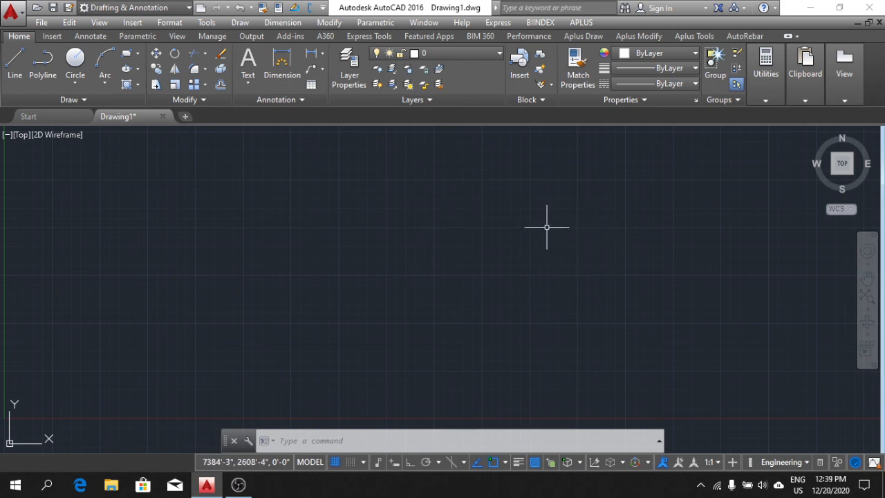
middle_drag(548, 237, 541, 246)
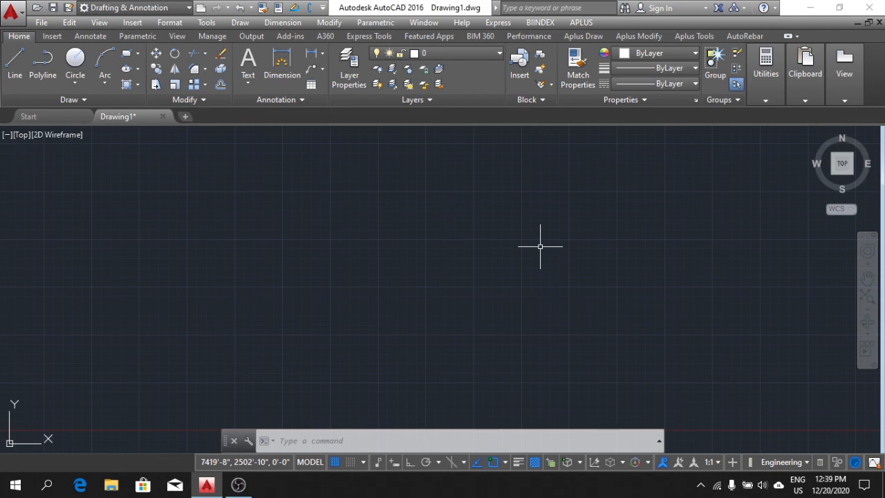
click(236, 485)
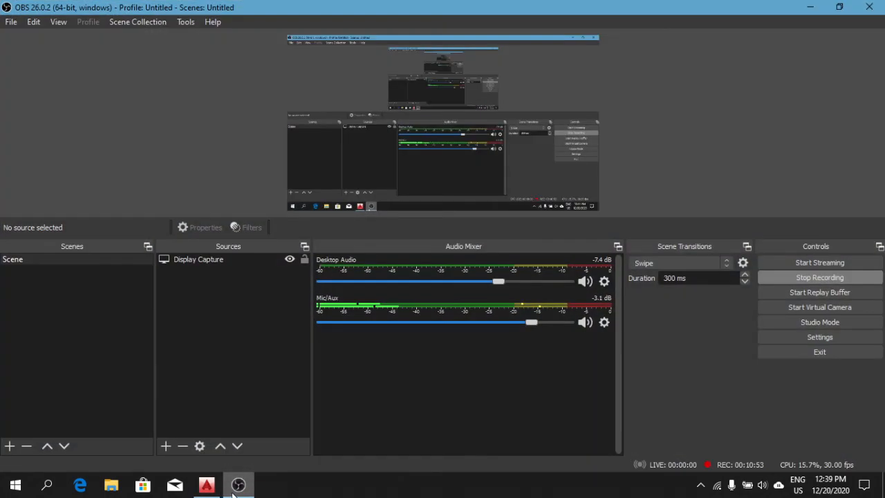